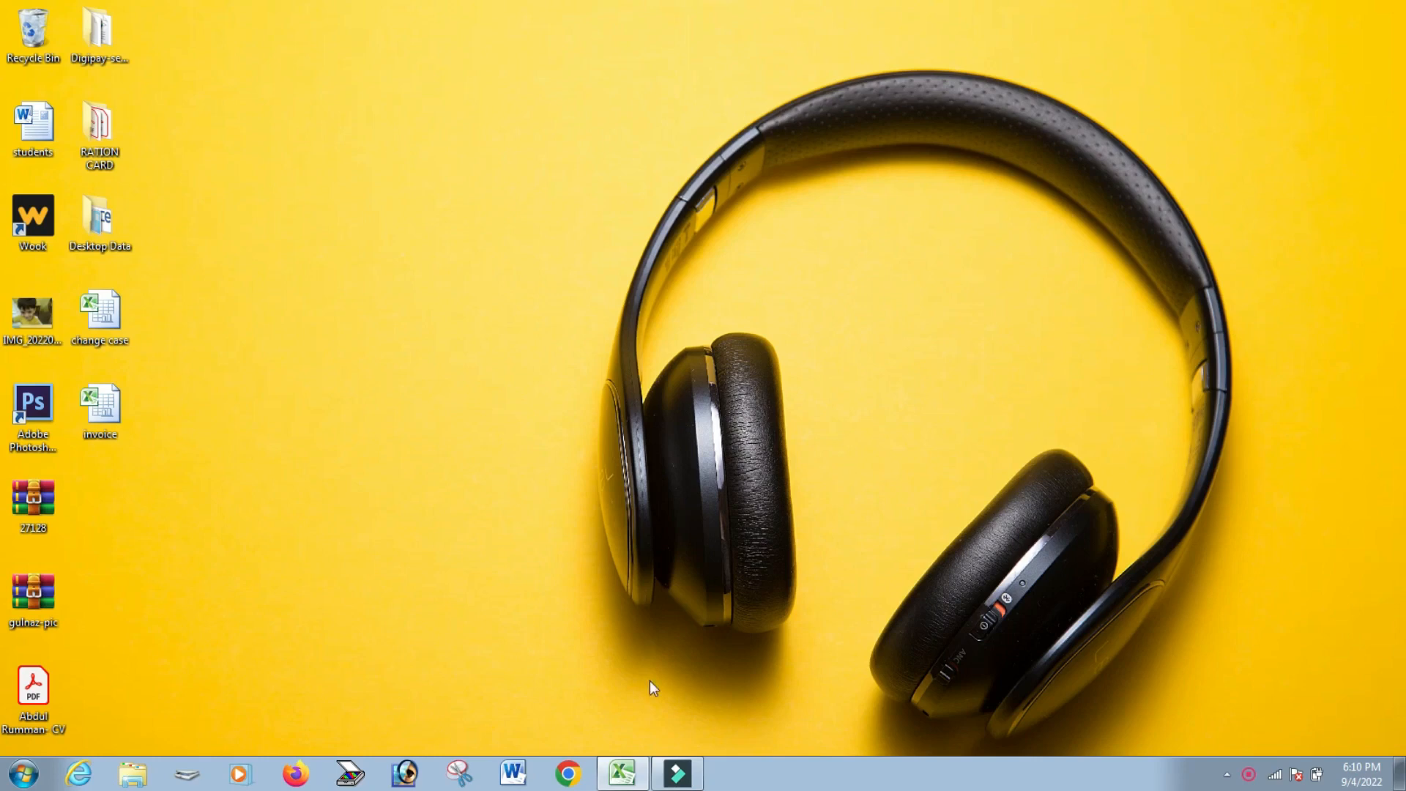
# Switch to the invoice workbook in Excel and enter the label AMOUNT in G9 with the value 100000 in H9.
pyautogui.click(621, 777)
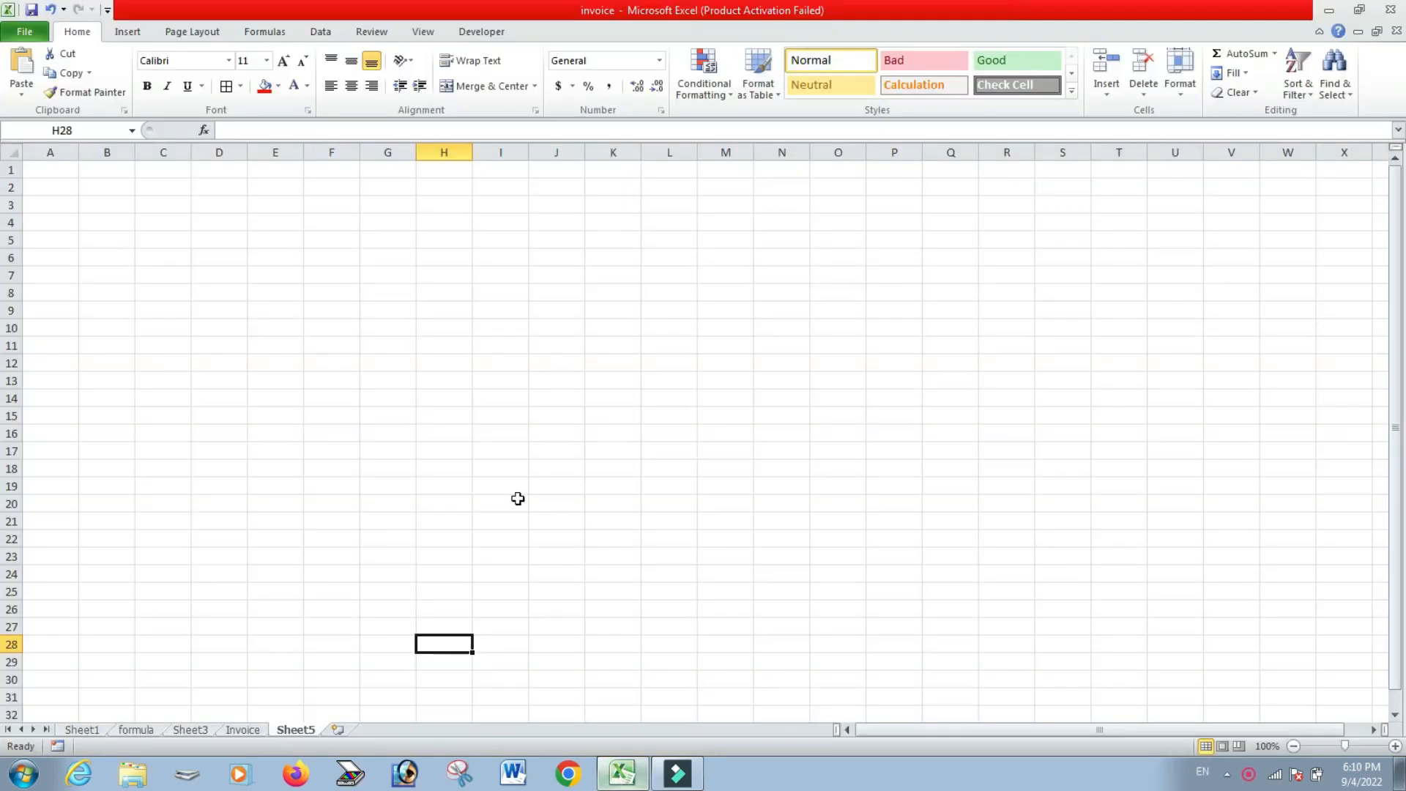
pyautogui.click(409, 352)
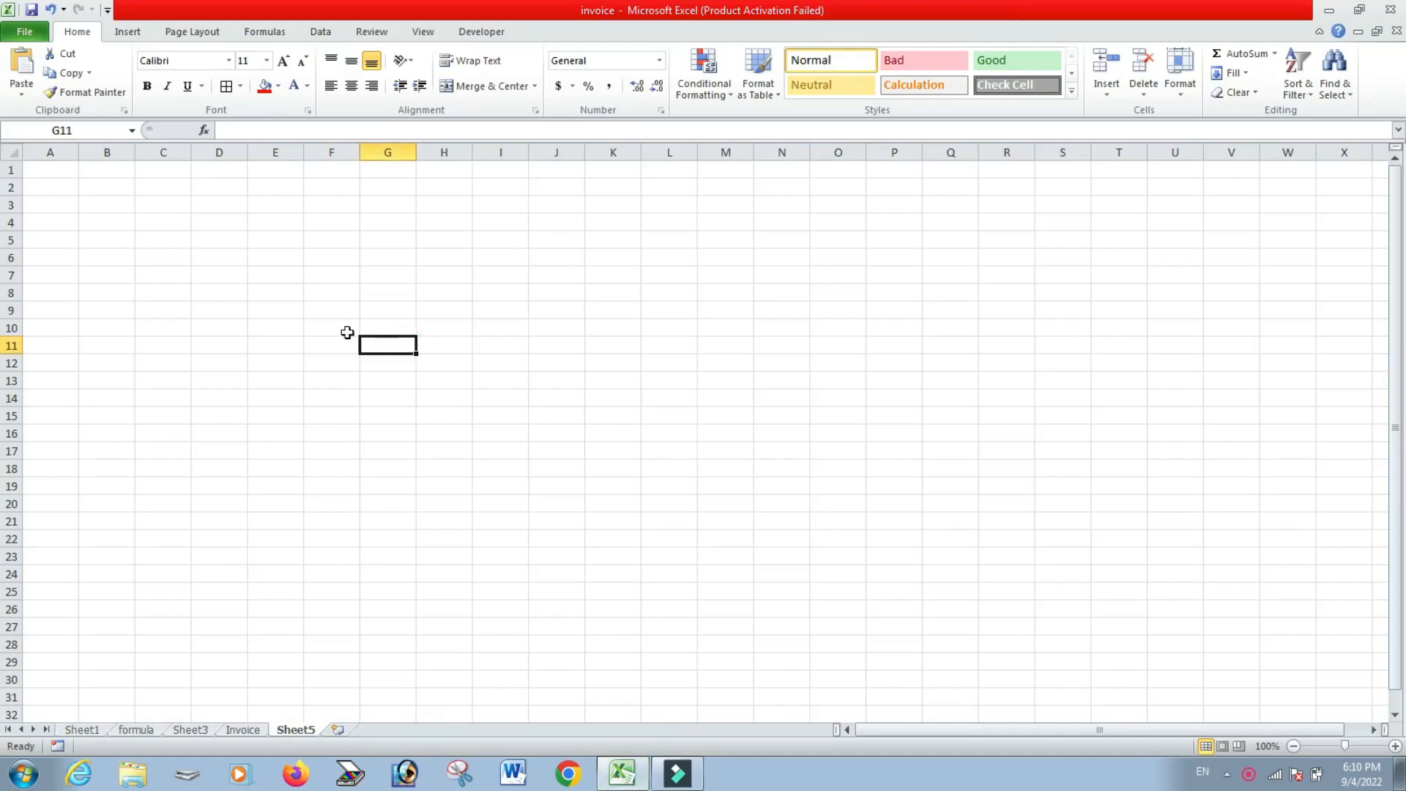
pyautogui.click(406, 305)
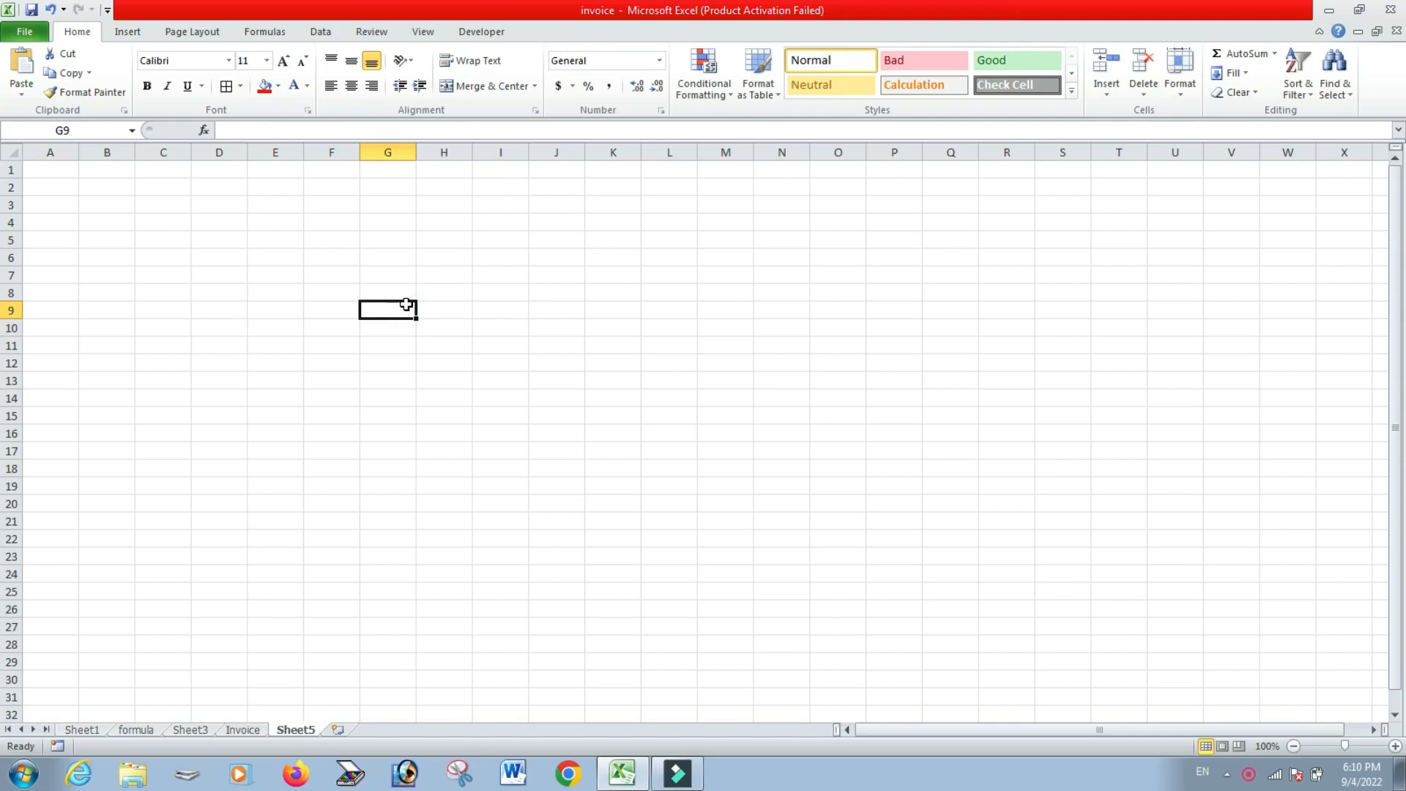
pyautogui.write('AMOUNT')
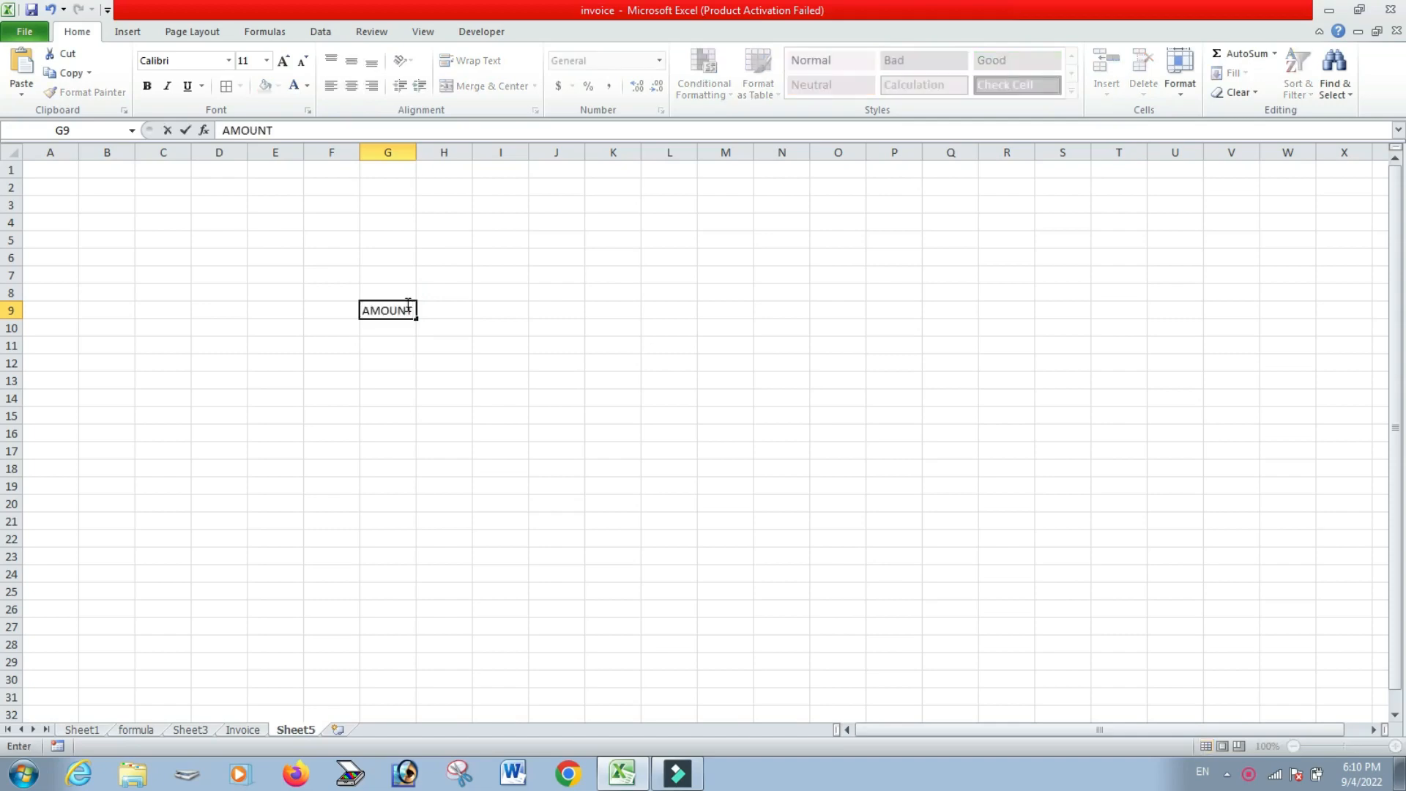
pyautogui.press('Tab')
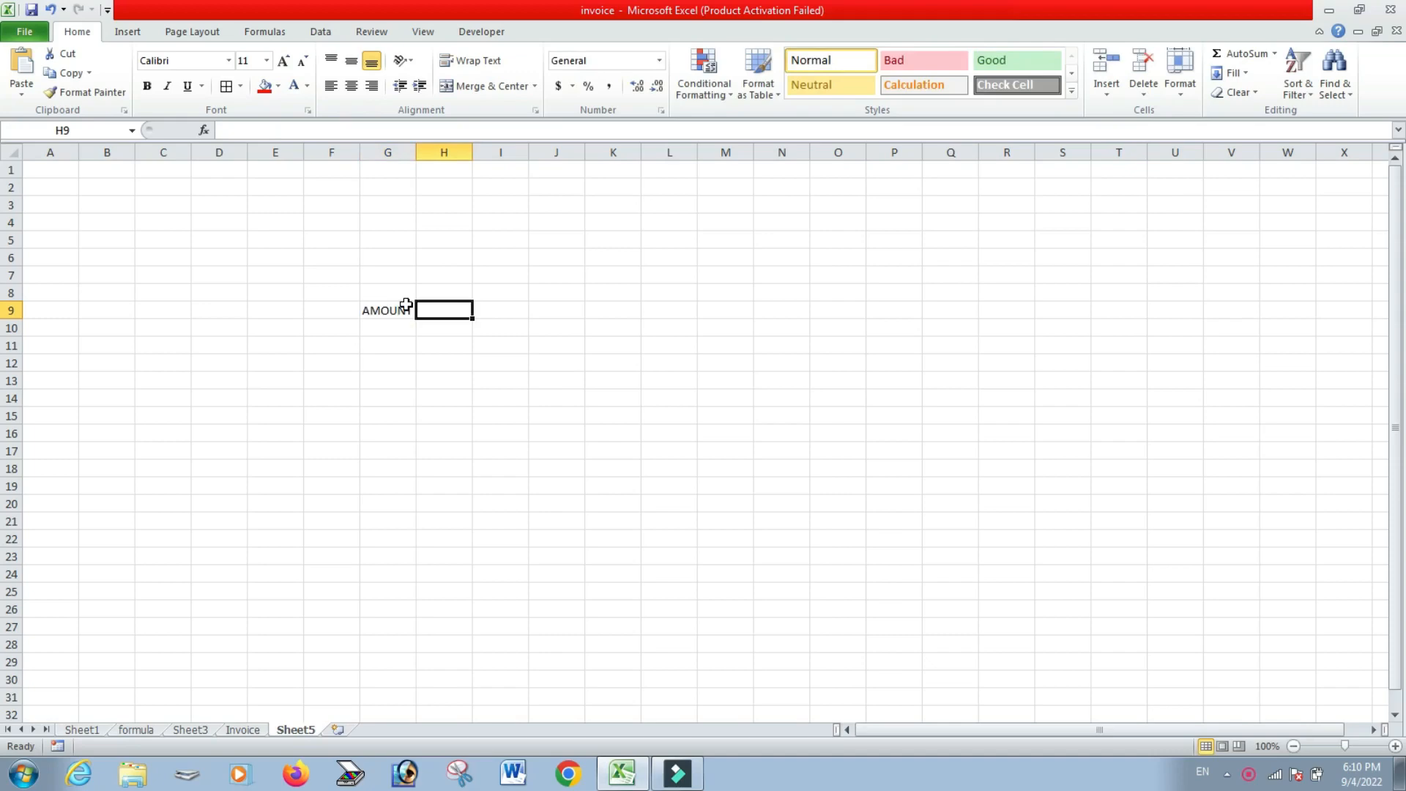
pyautogui.write('100')
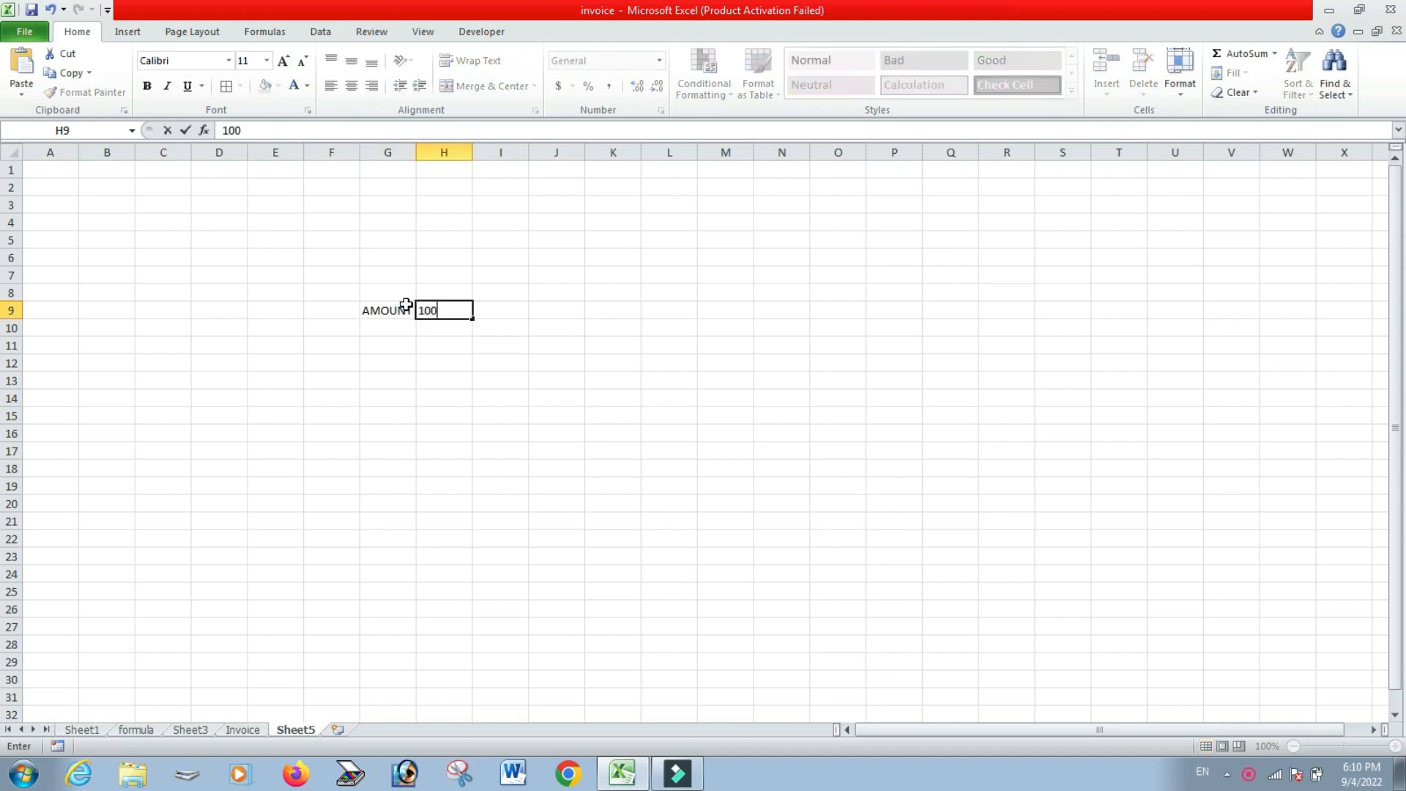
pyautogui.write('000')
pyautogui.press('Return')
# Enter the label INTEREST in G10 with the rate 13.89% in H10.
pyautogui.press('Left')
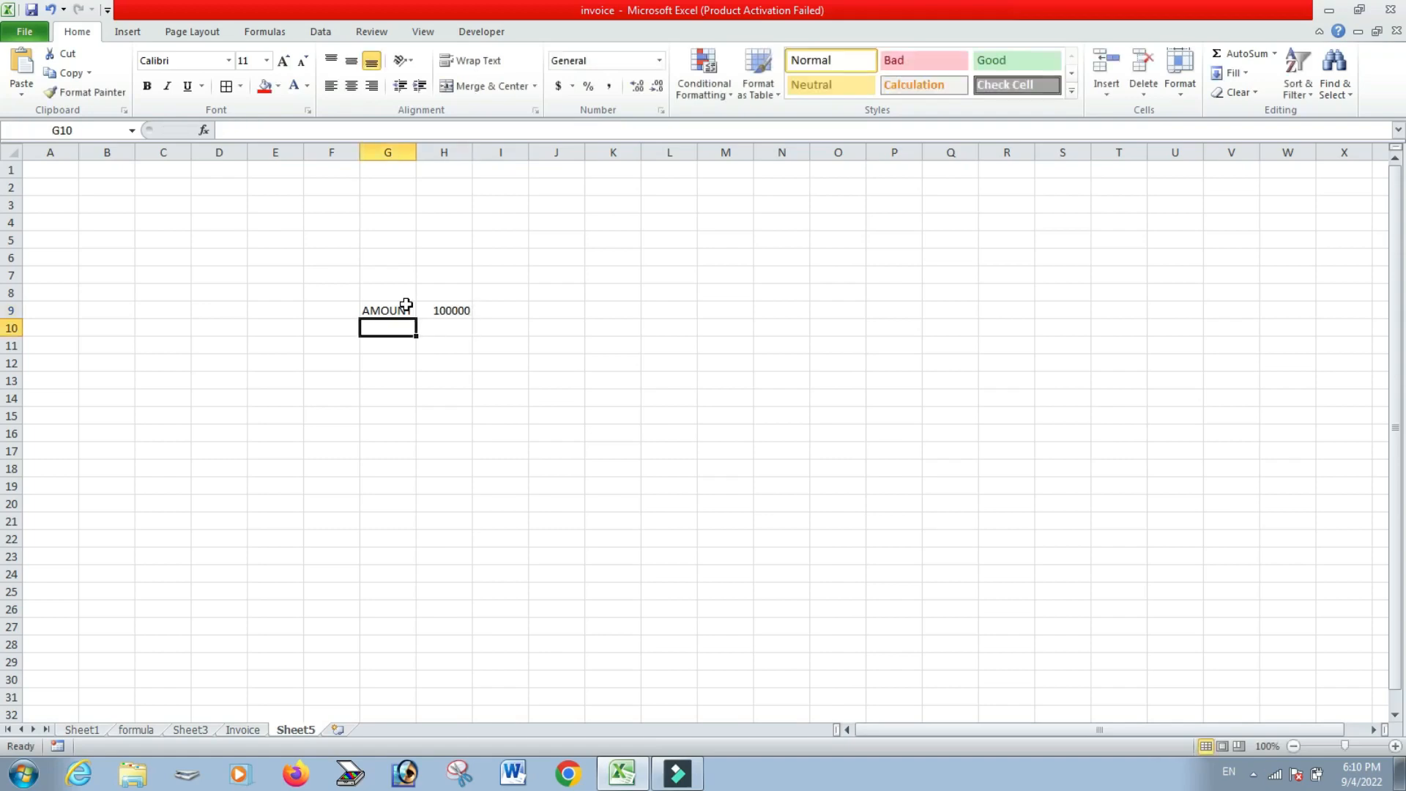
pyautogui.write('INT')
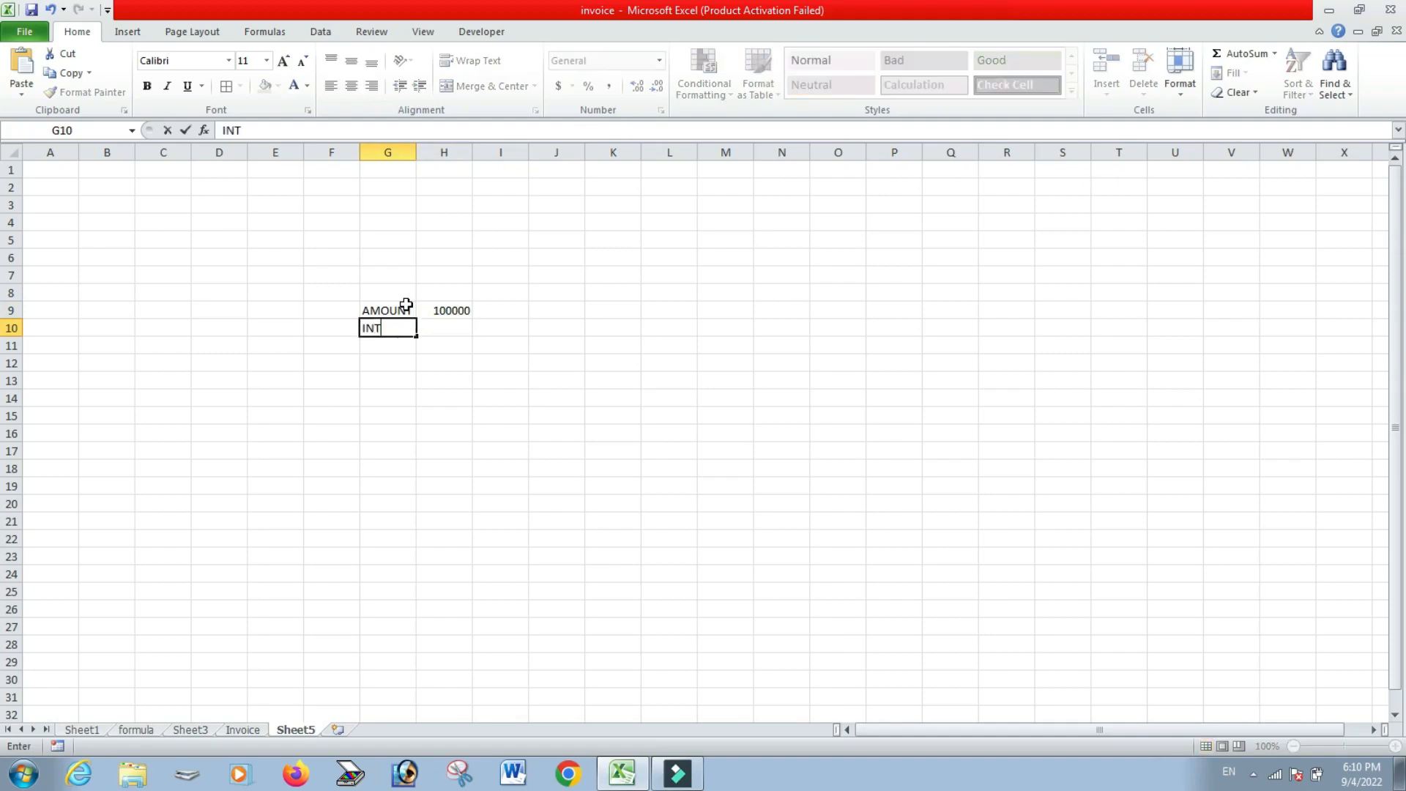
pyautogui.write('EREST')
pyautogui.press('Tab')
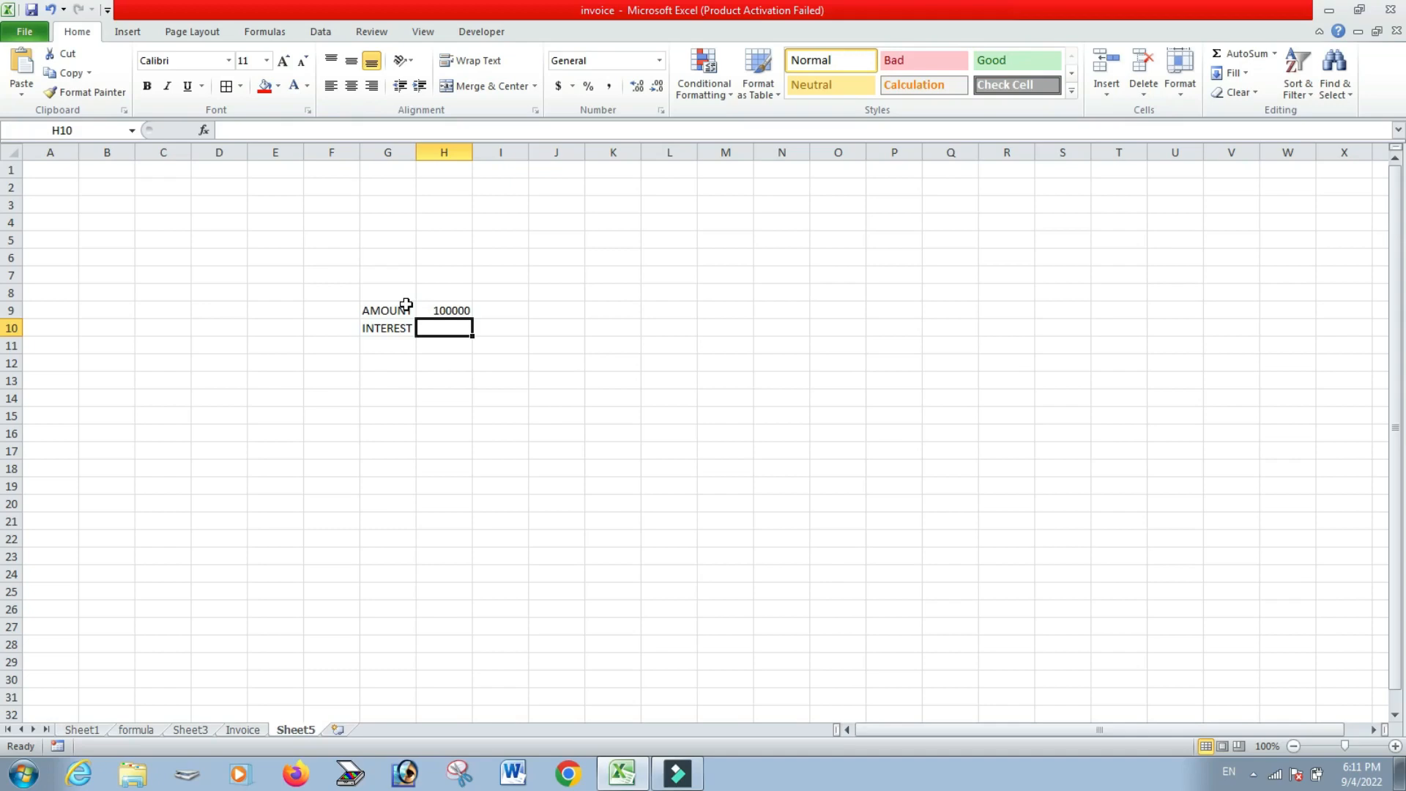
pyautogui.write('13')
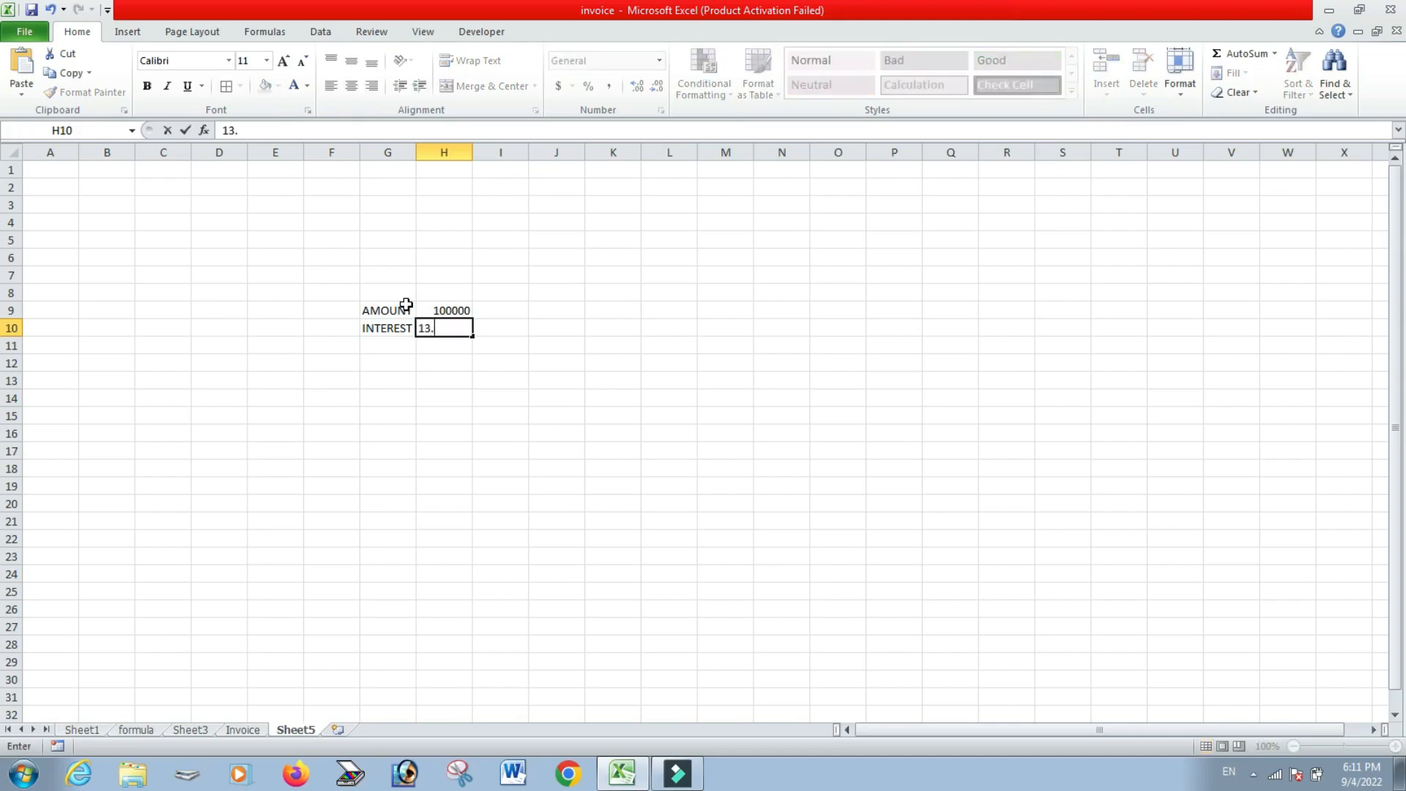
pyautogui.write('.89%')
pyautogui.press('Return')
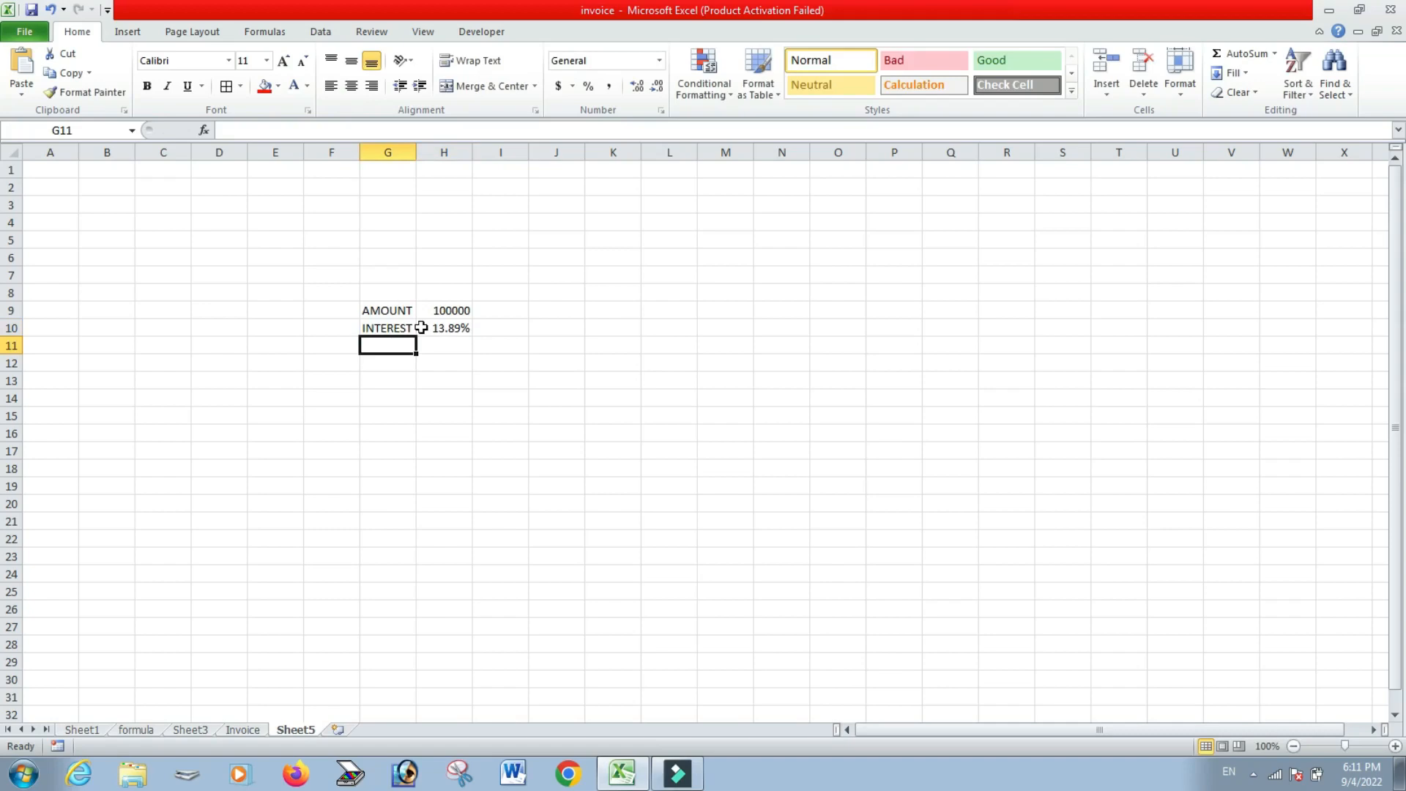
# Enter the label MONTHS in G11 with the value 180 in H11.
pyautogui.write('MONTHS')
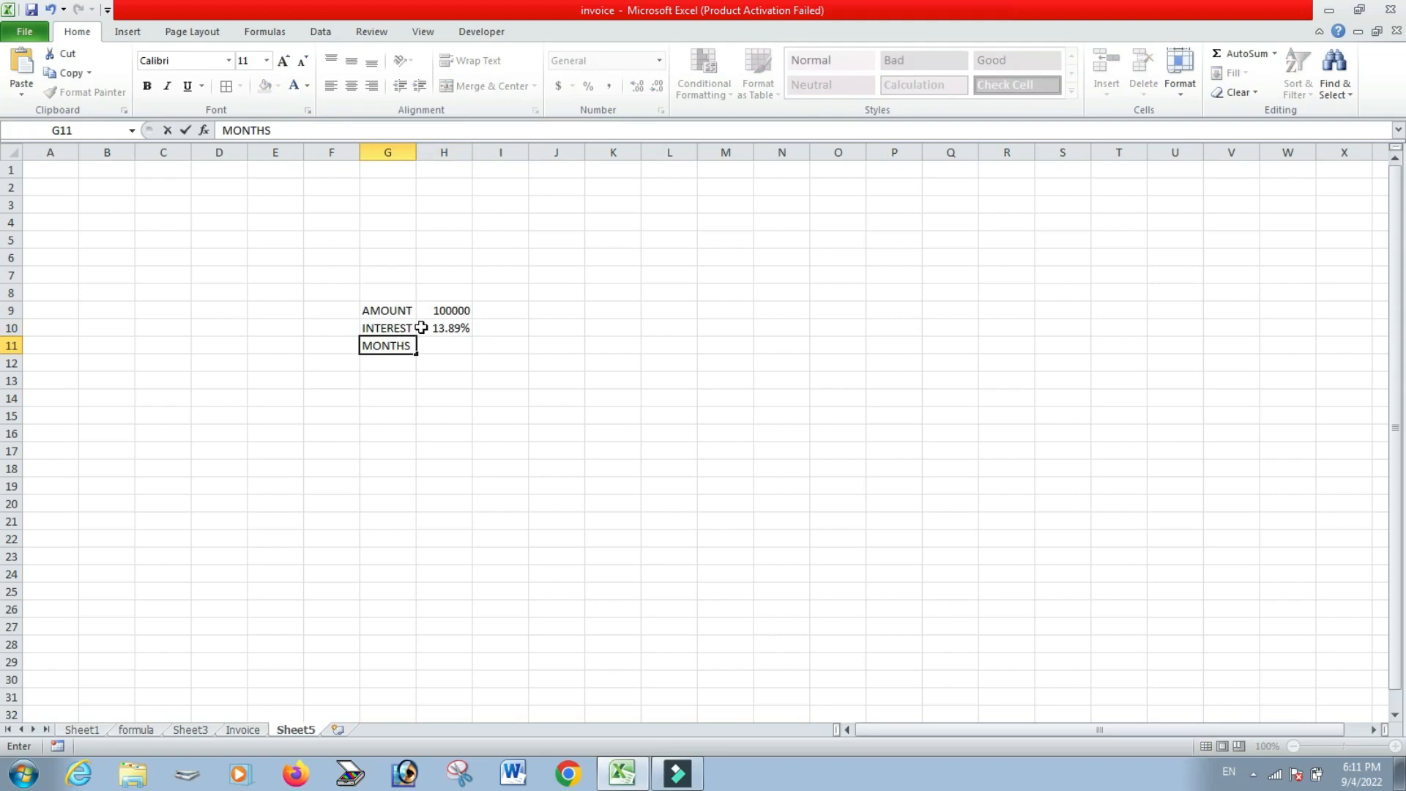
pyautogui.press('Tab')
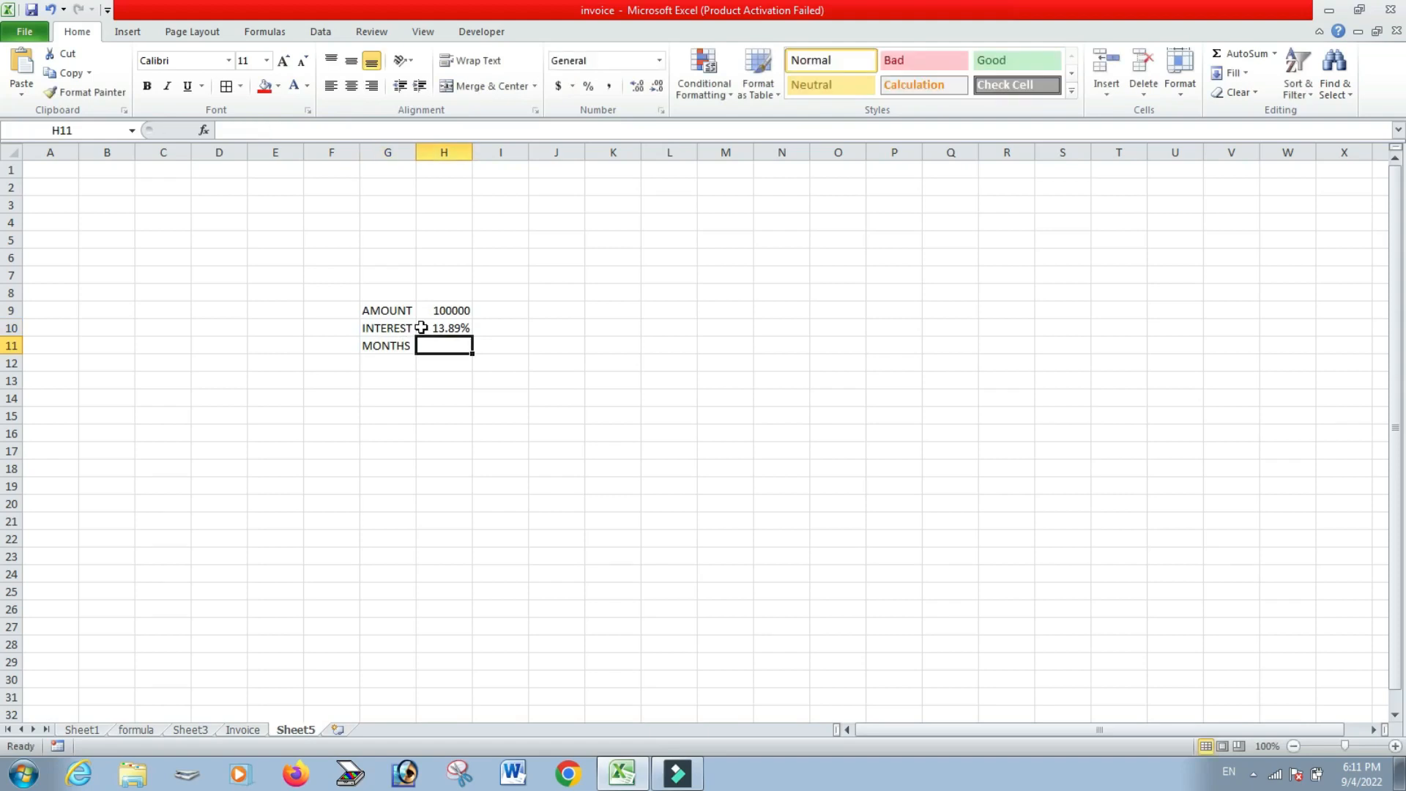
pyautogui.click(421, 327)
pyautogui.press('Down')
pyautogui.write('180')
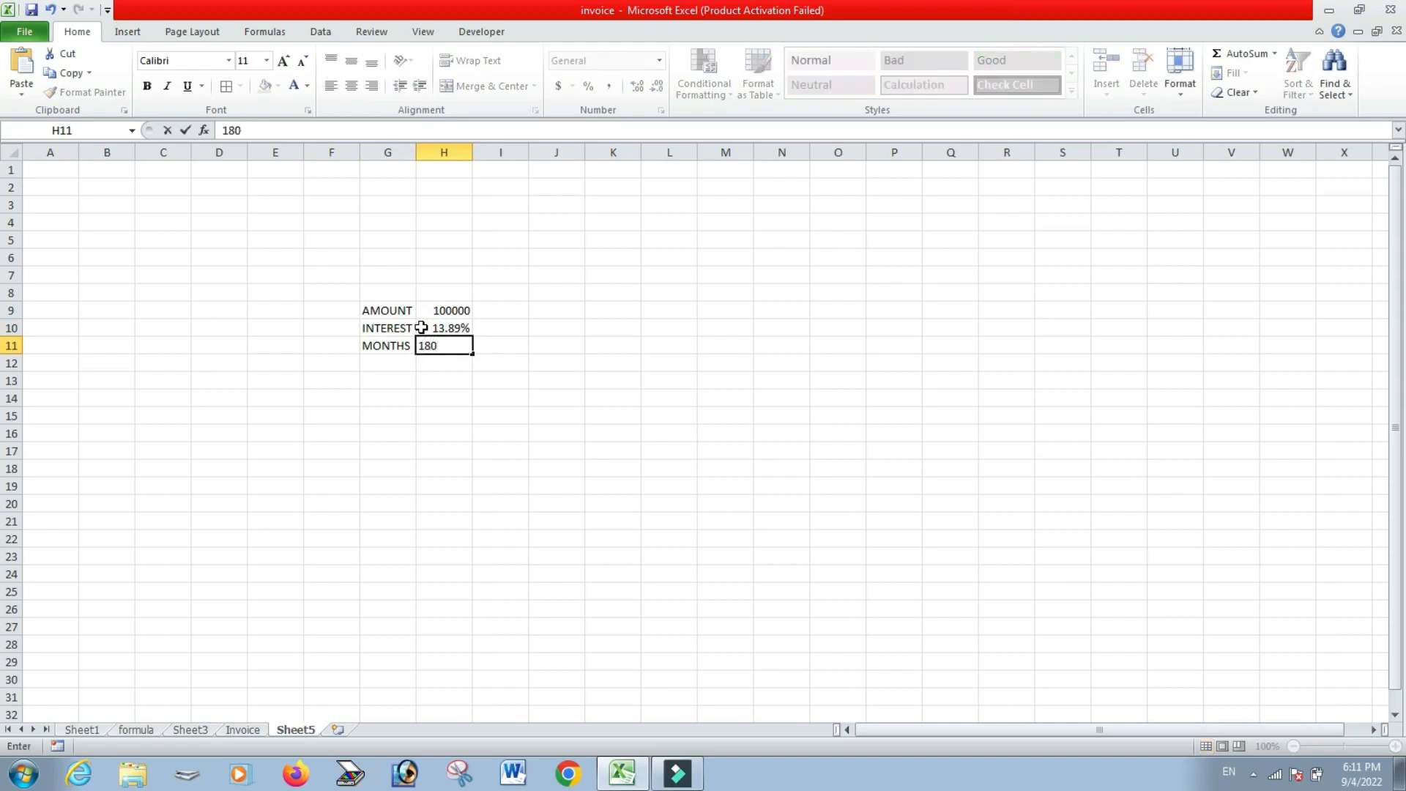
pyautogui.press('Return')
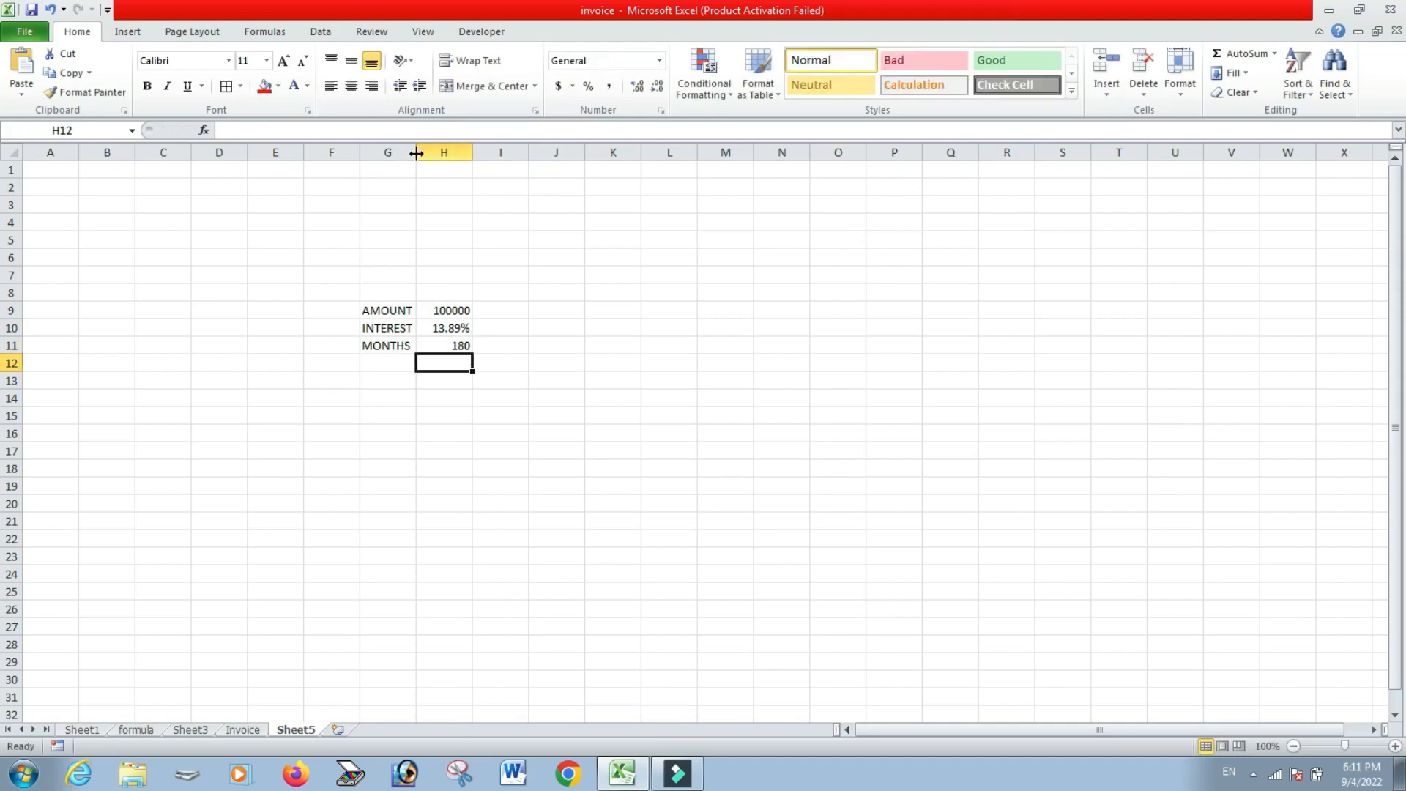
# Widen columns G and H, and set the height of rows 9 to 17 to 25.
pyautogui.moveTo(415, 152); pyautogui.dragTo(533, 180)
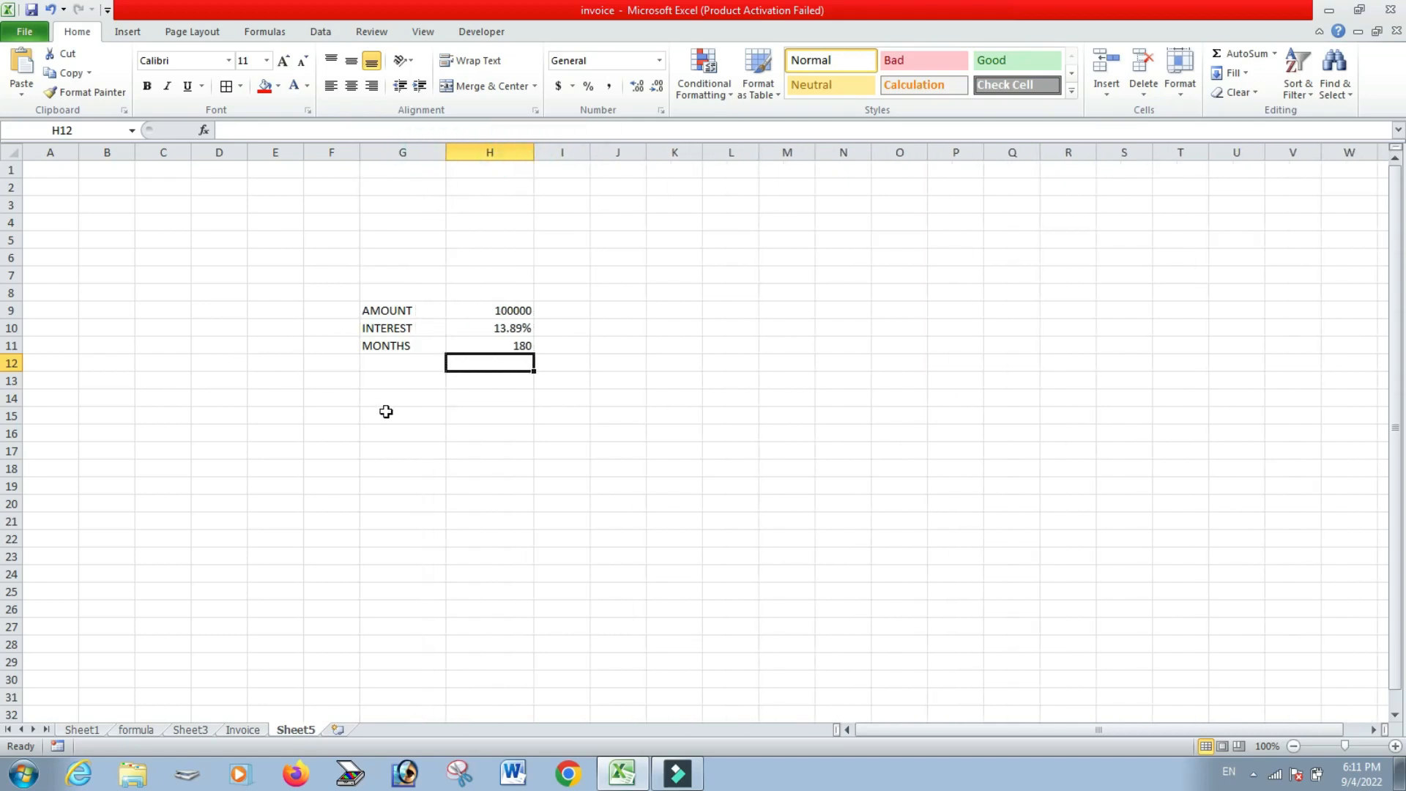
pyautogui.click(378, 308)
pyautogui.moveTo(379, 309); pyautogui.dragTo(472, 456)
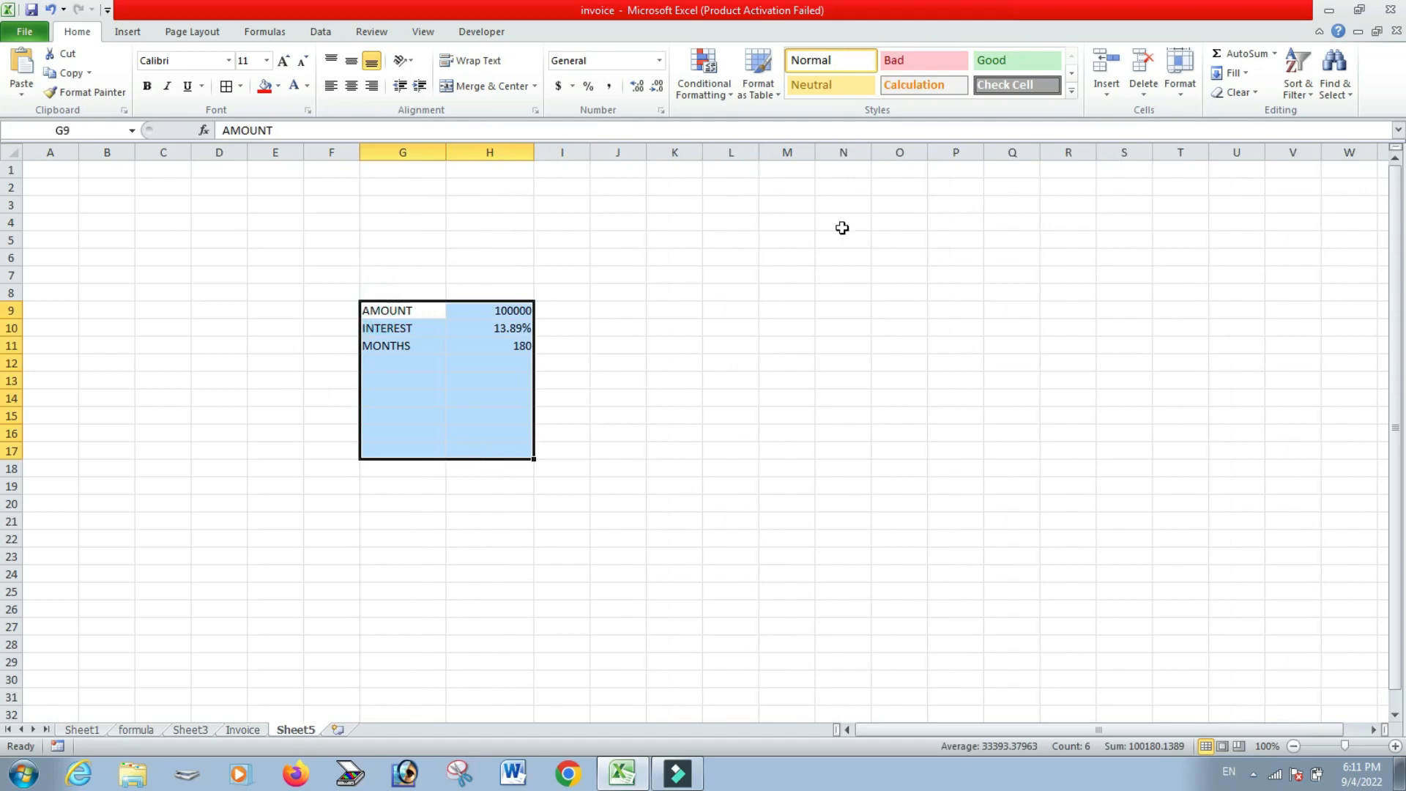
pyautogui.click(1182, 82)
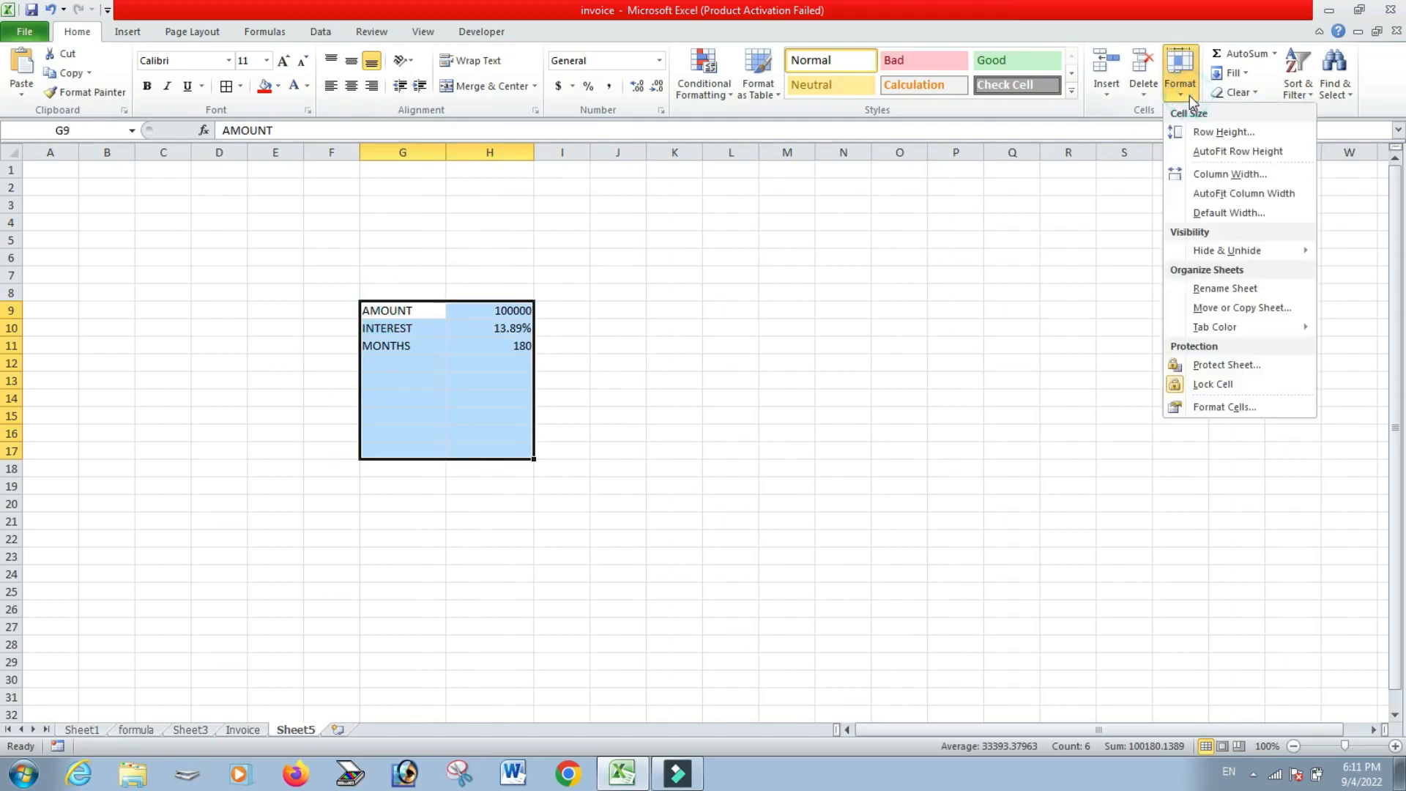
pyautogui.click(1202, 133)
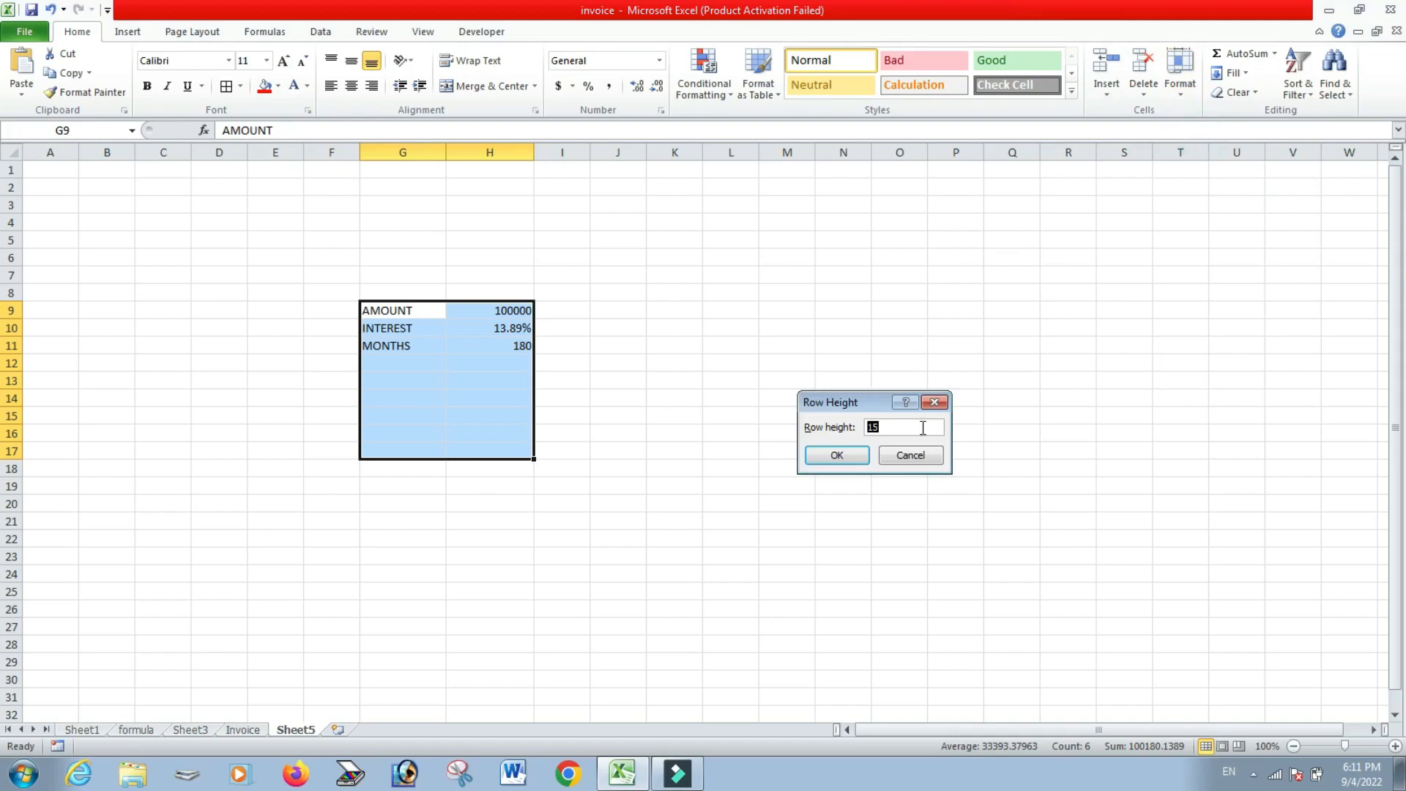
pyautogui.write('25')
pyautogui.press('Return')
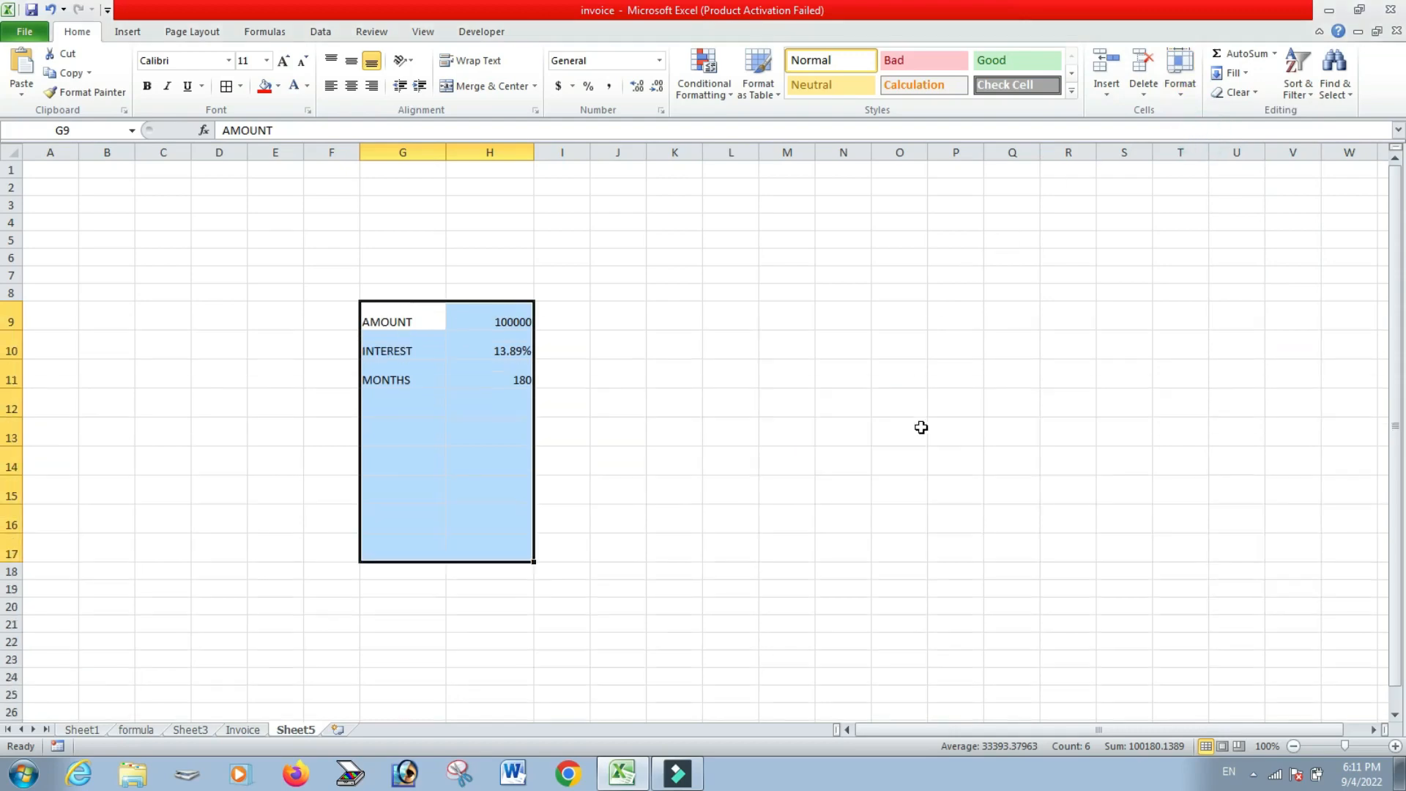
pyautogui.click(744, 459)
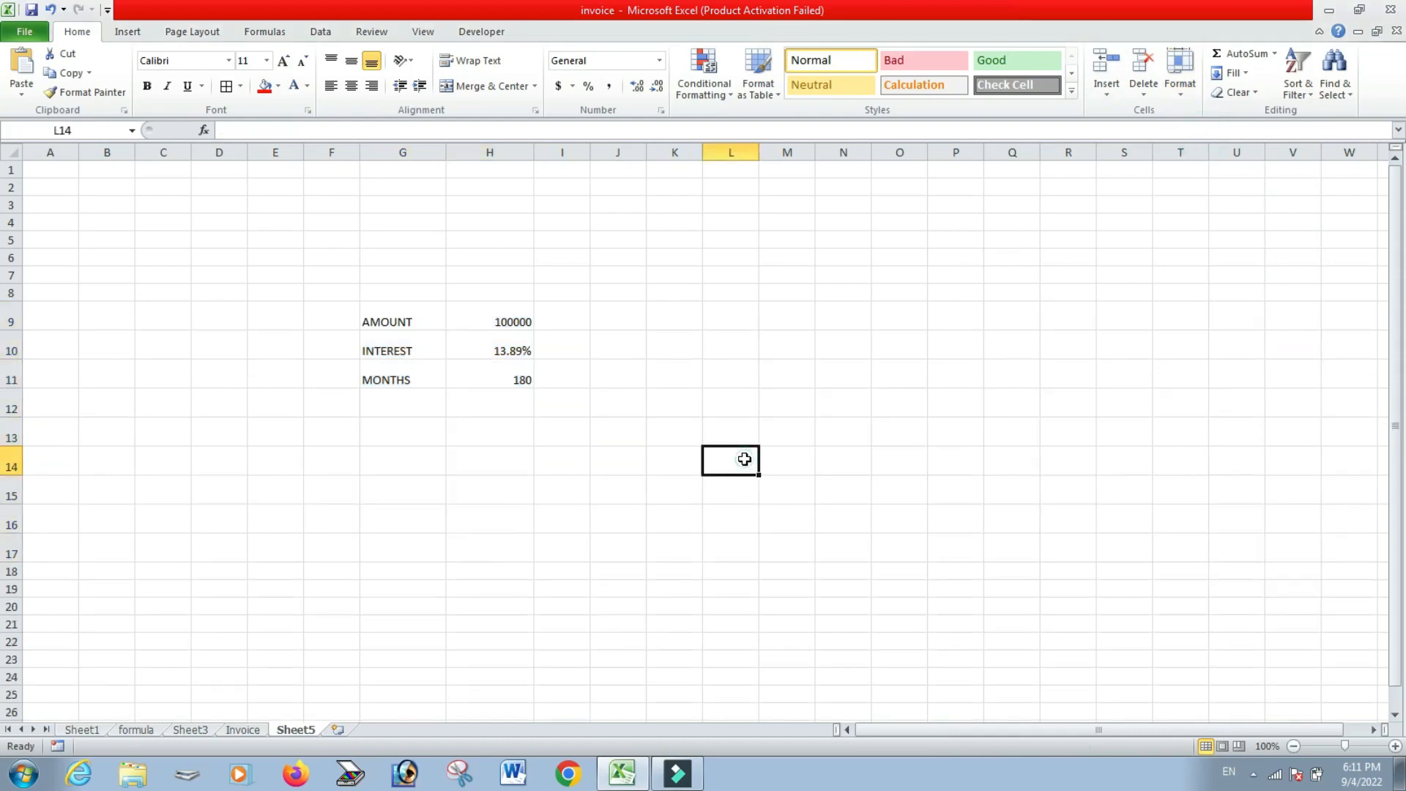
# Enter the label EMI in G13, leaving one blank row below the MONTHS entry.
pyautogui.click(397, 405)
pyautogui.click(399, 449)
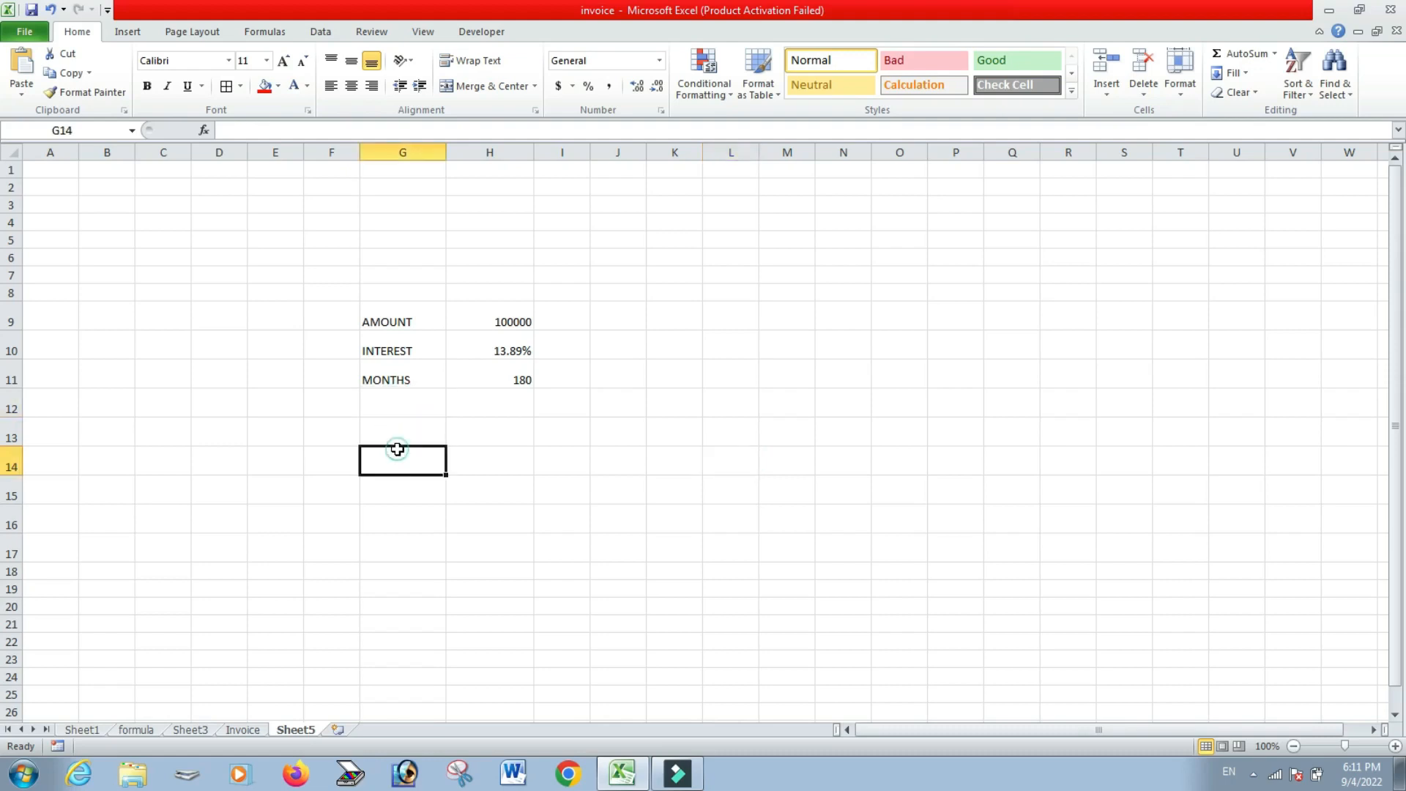
pyautogui.click(394, 433)
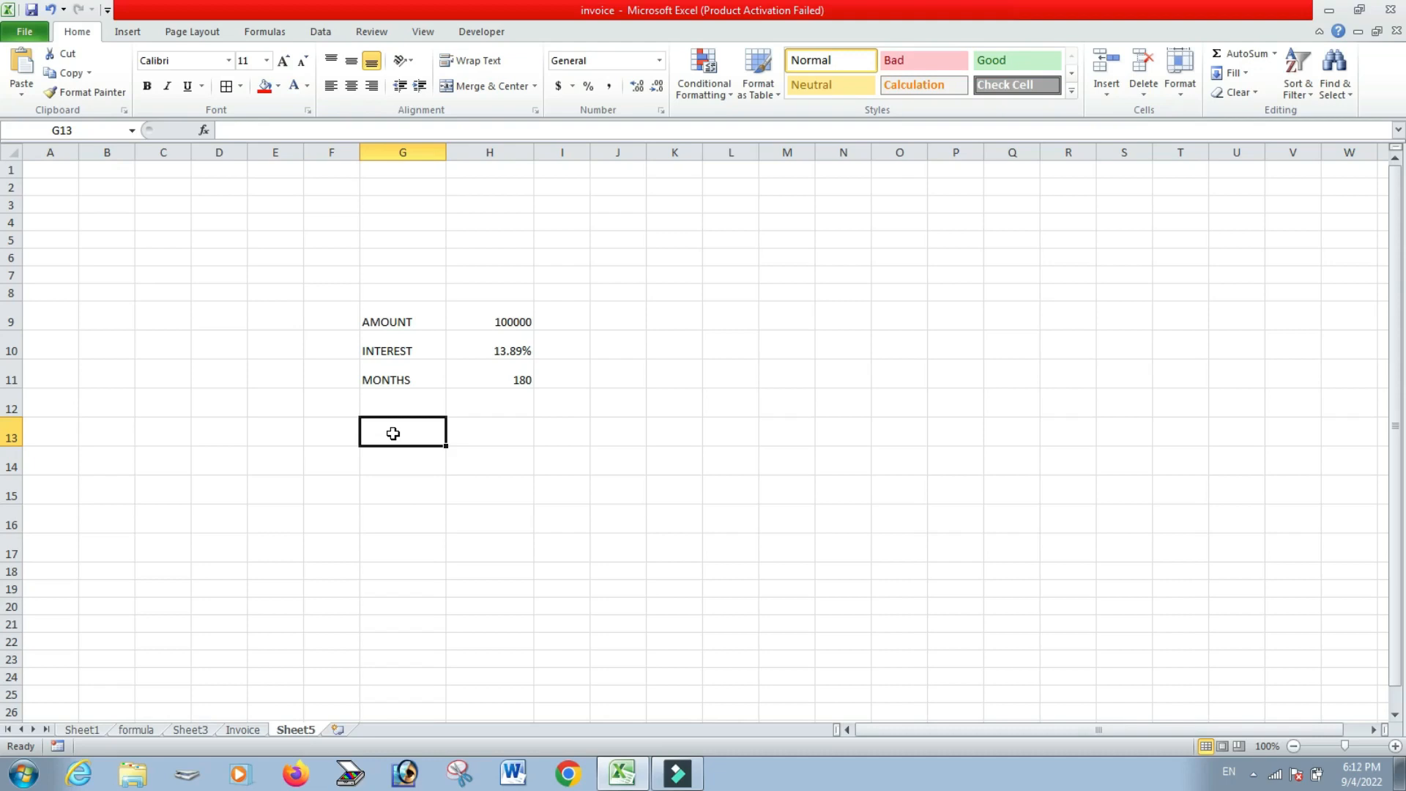
pyautogui.write('EMI')
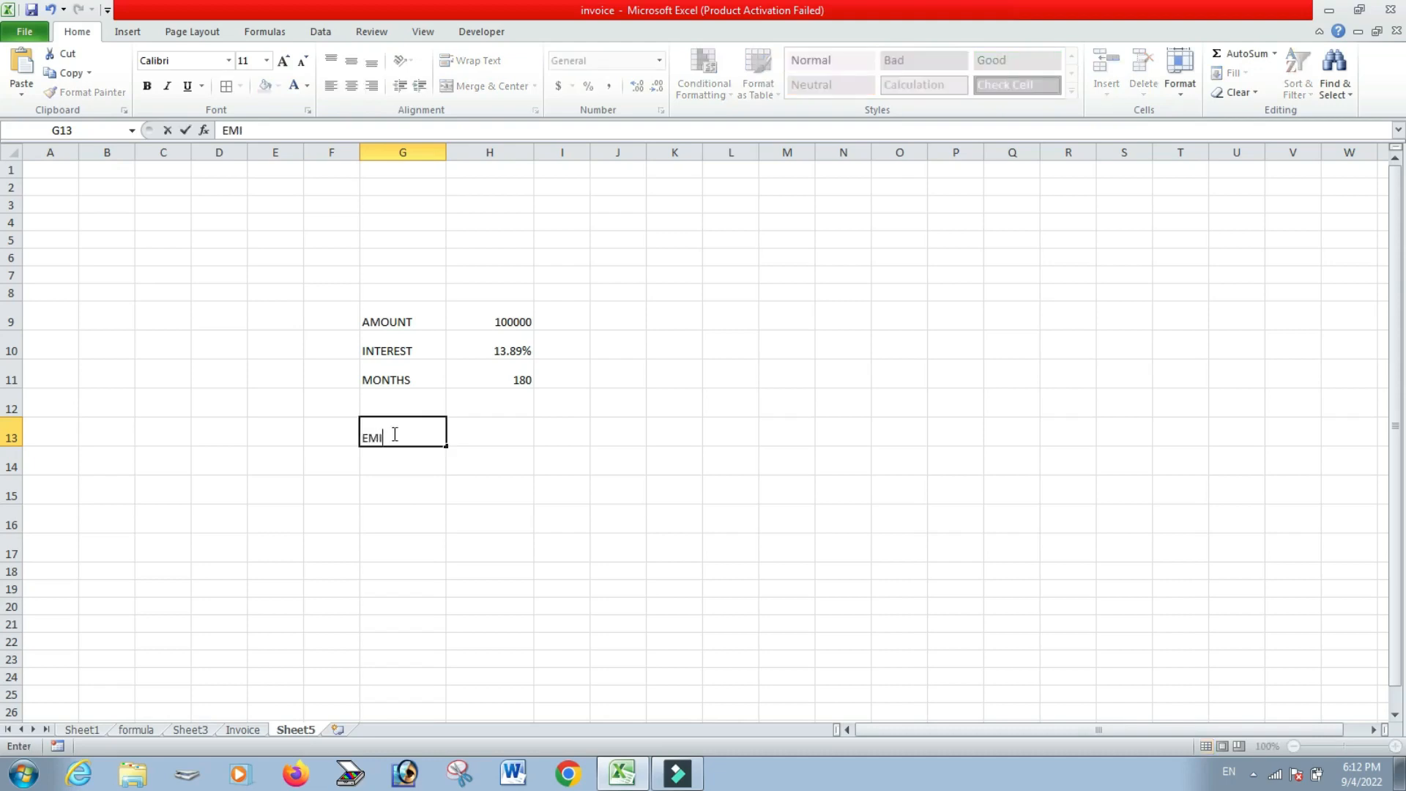
pyautogui.press('Tab')
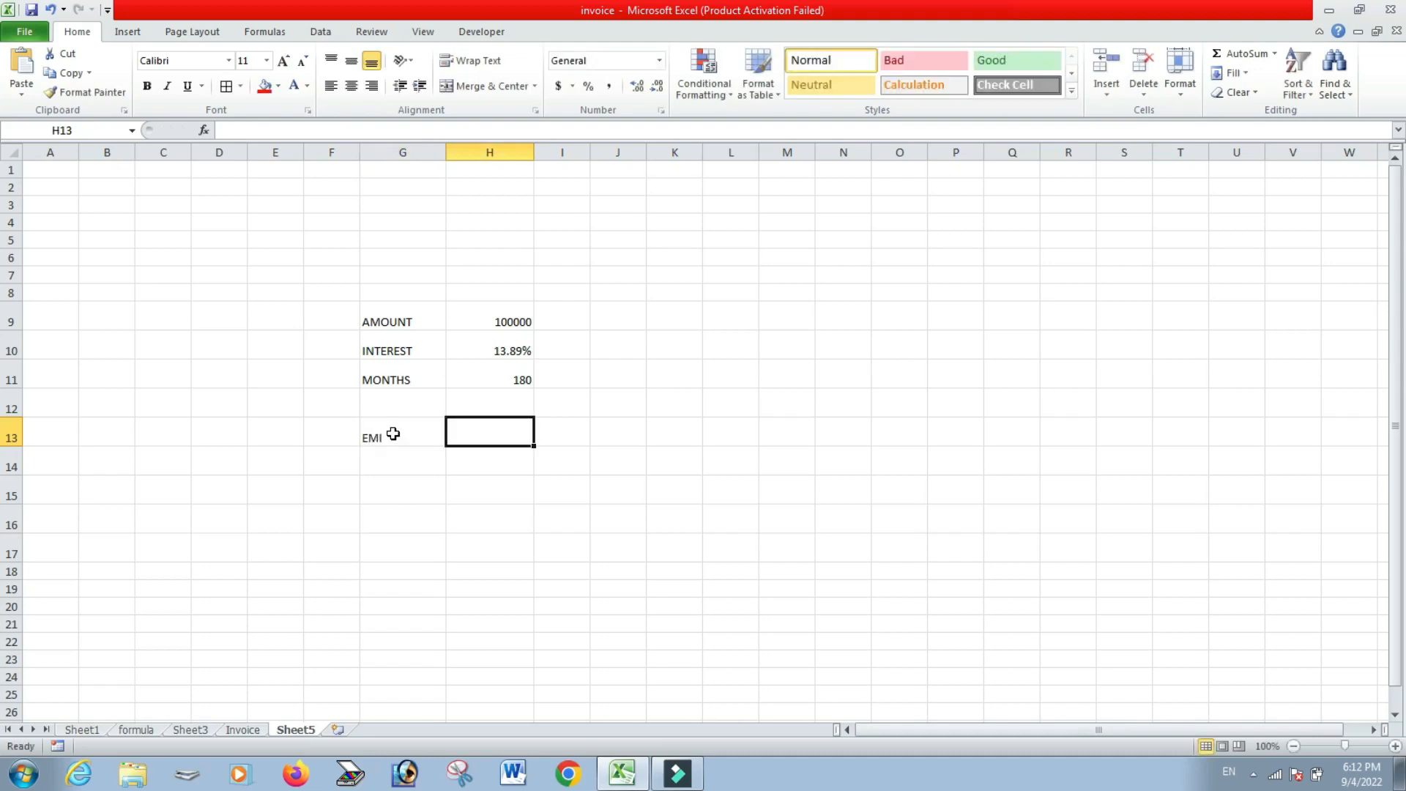
# Calculate the monthly instalment in H13 with the formula =PMT(H10/12,H11,H9).
pyautogui.write('=P')
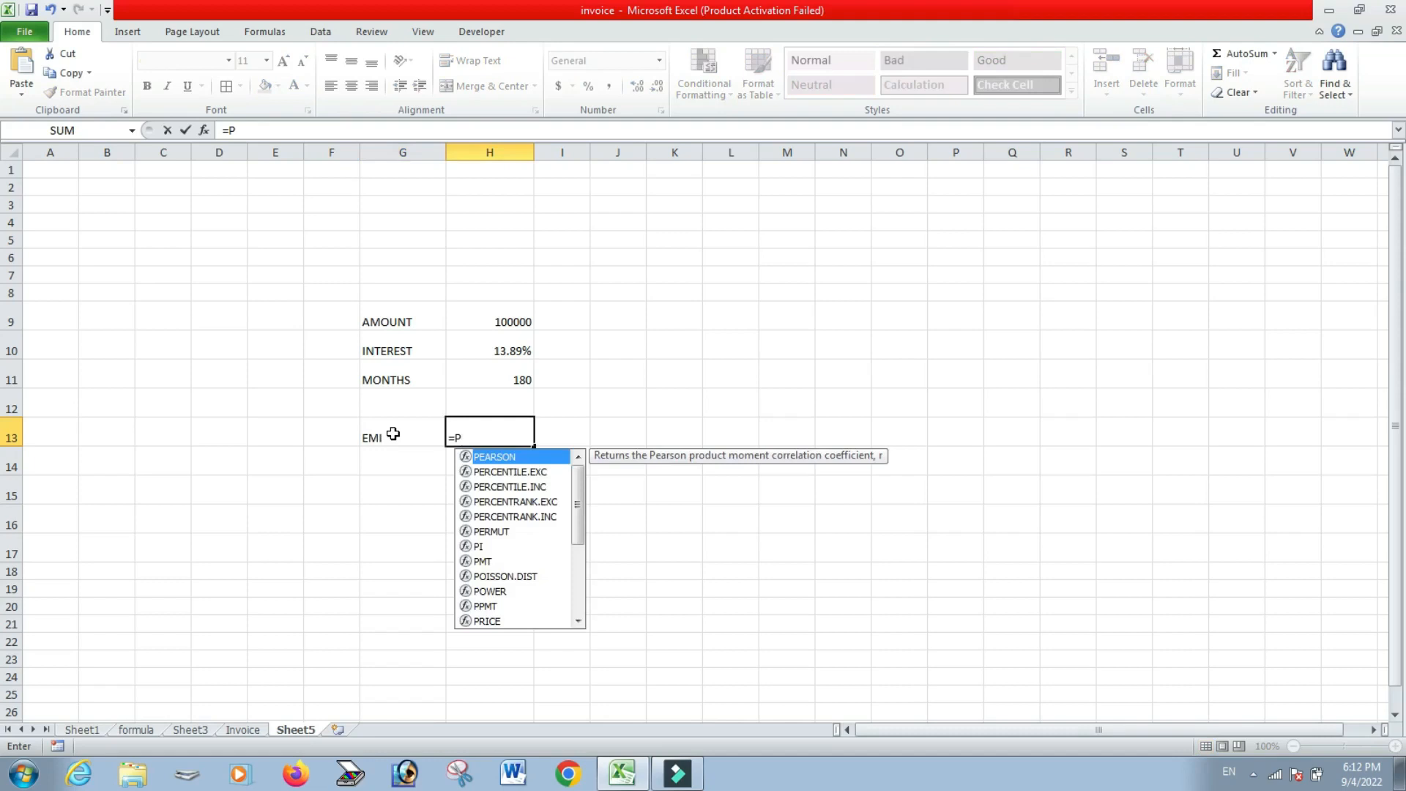
pyautogui.press('BackSpace')
pyautogui.press('BackSpace')
pyautogui.write('=')
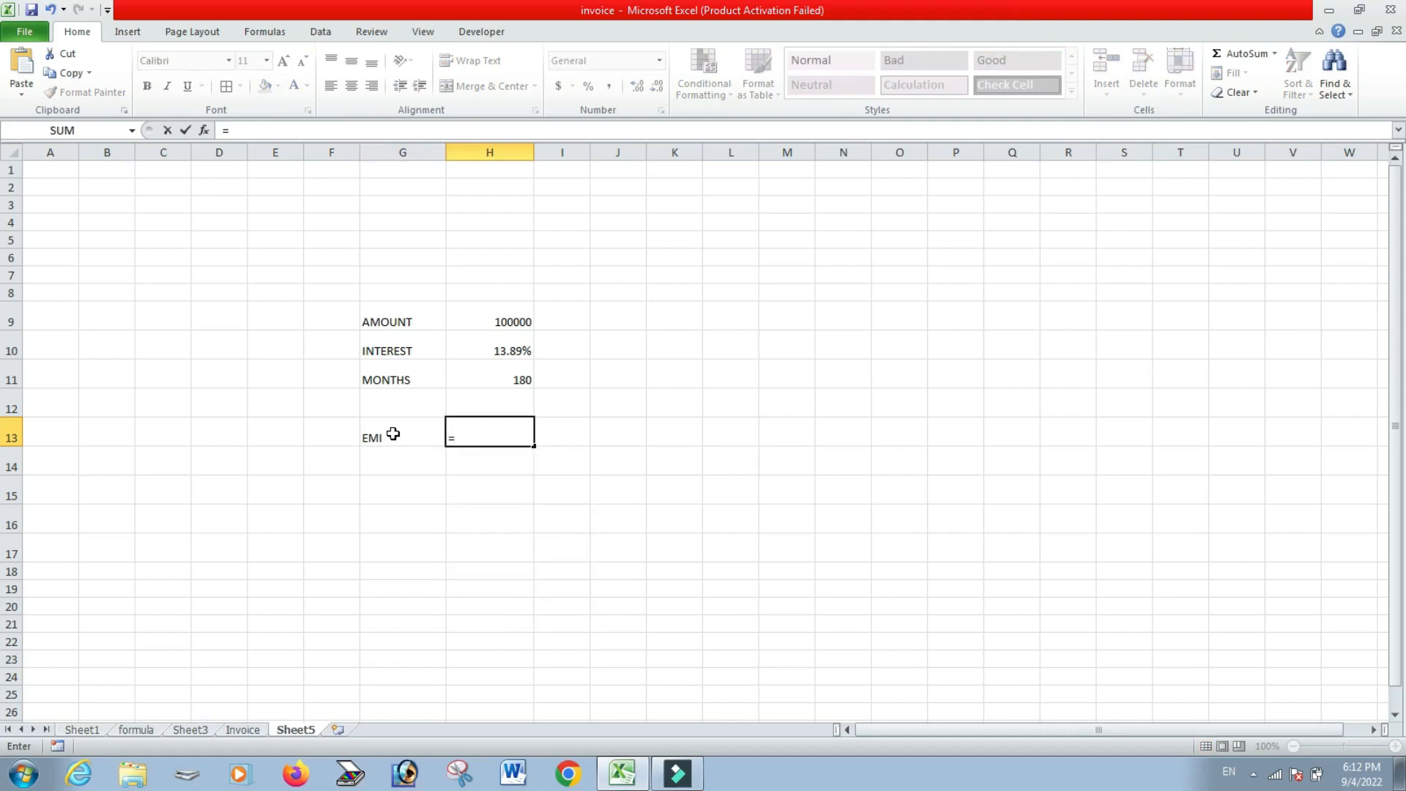
pyautogui.write('PMT(')
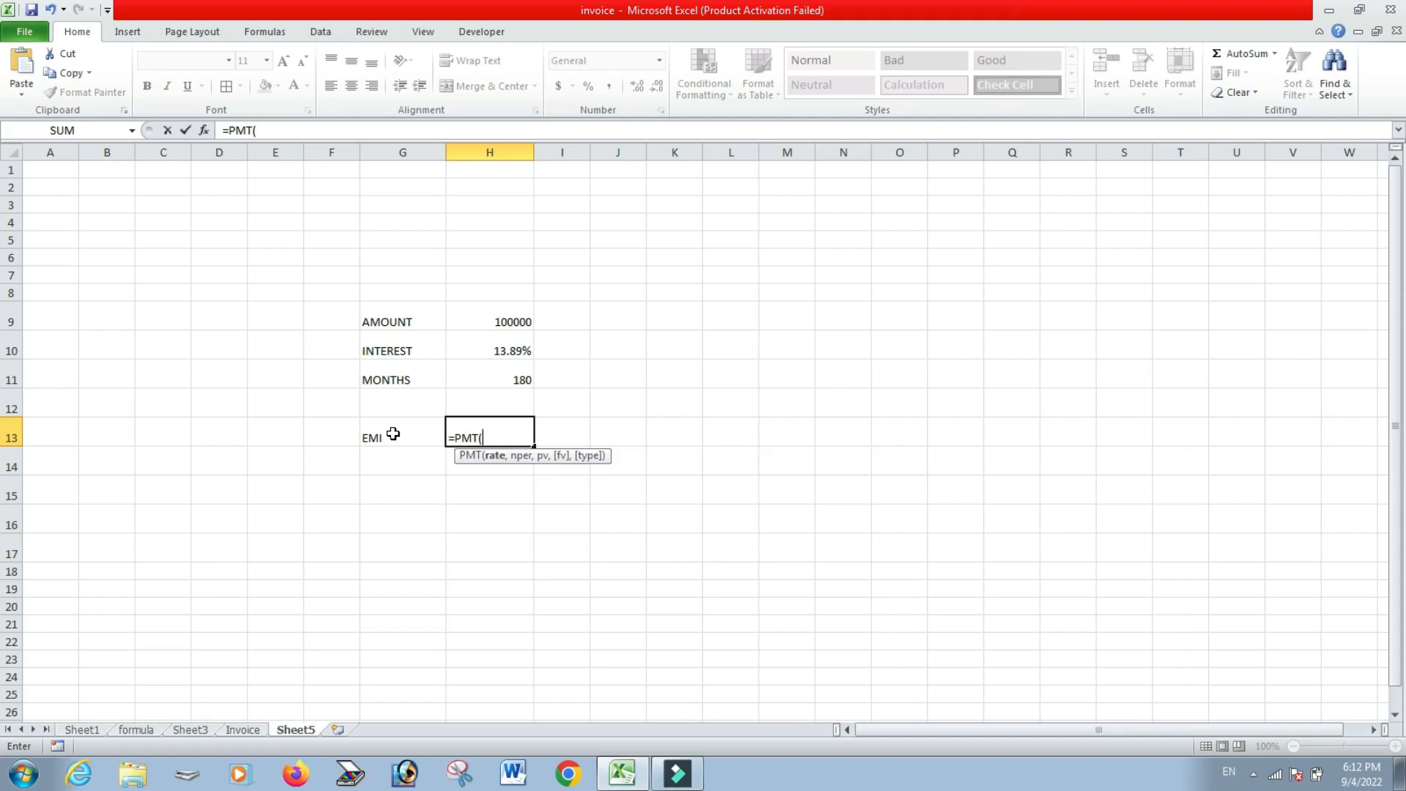
pyautogui.click(508, 346)
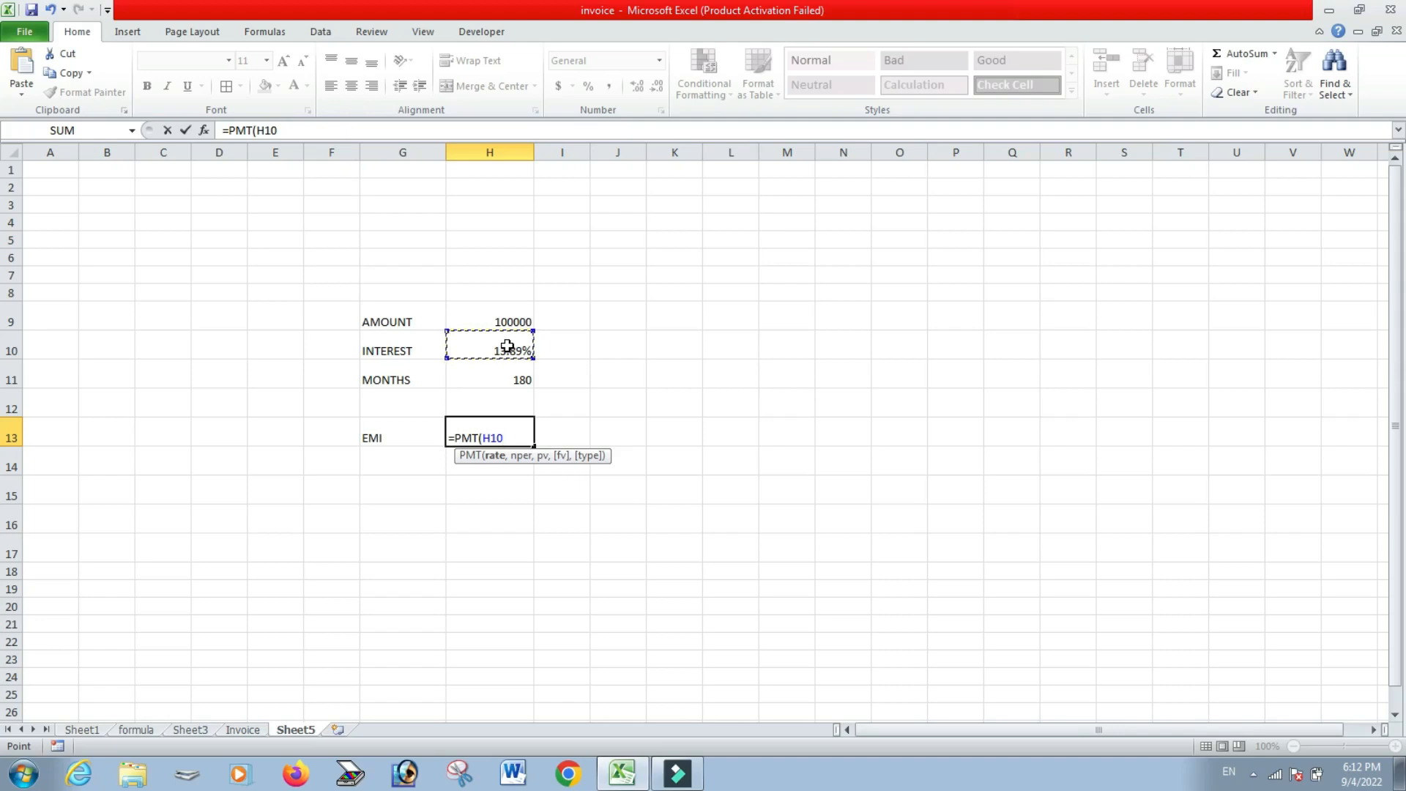
pyautogui.write('/12,')
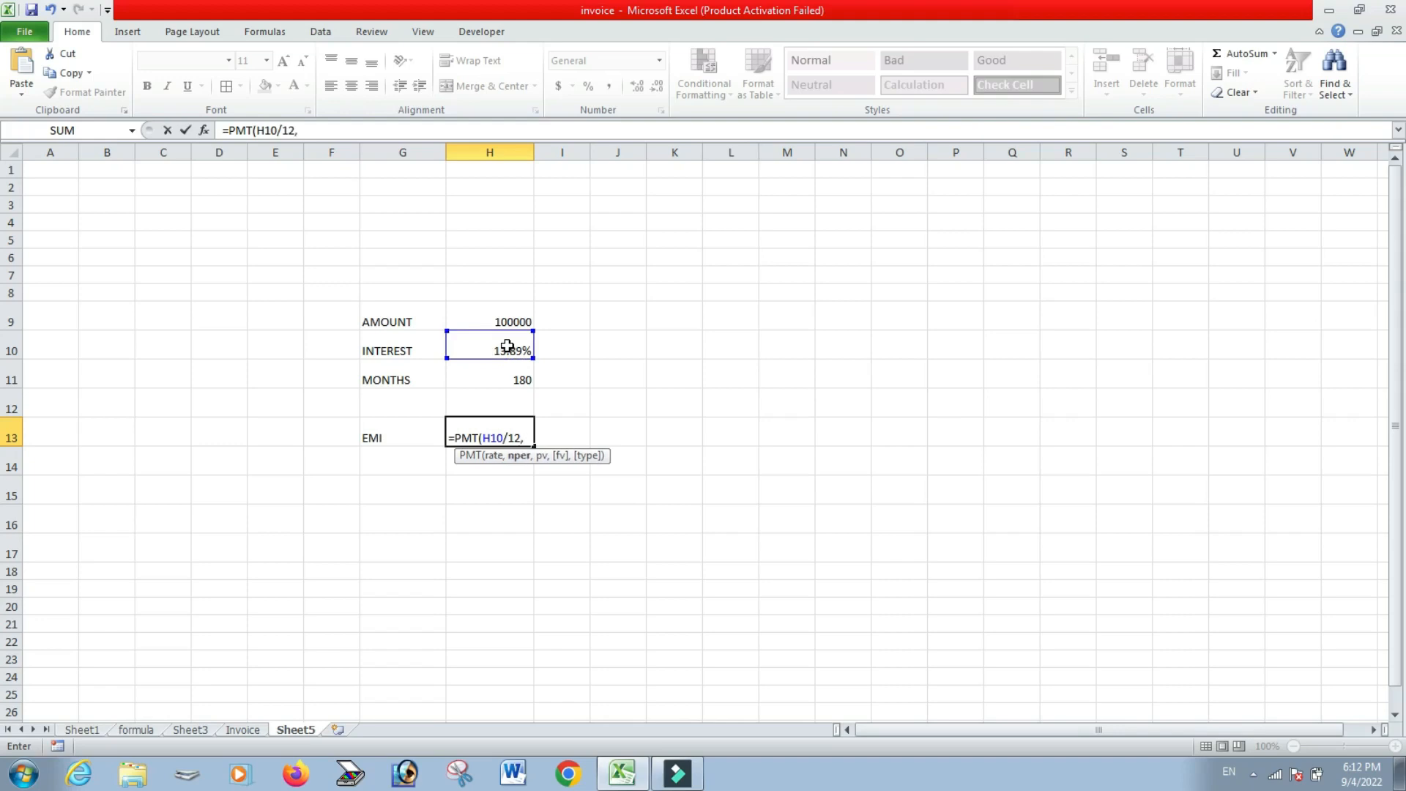
pyautogui.click(509, 377)
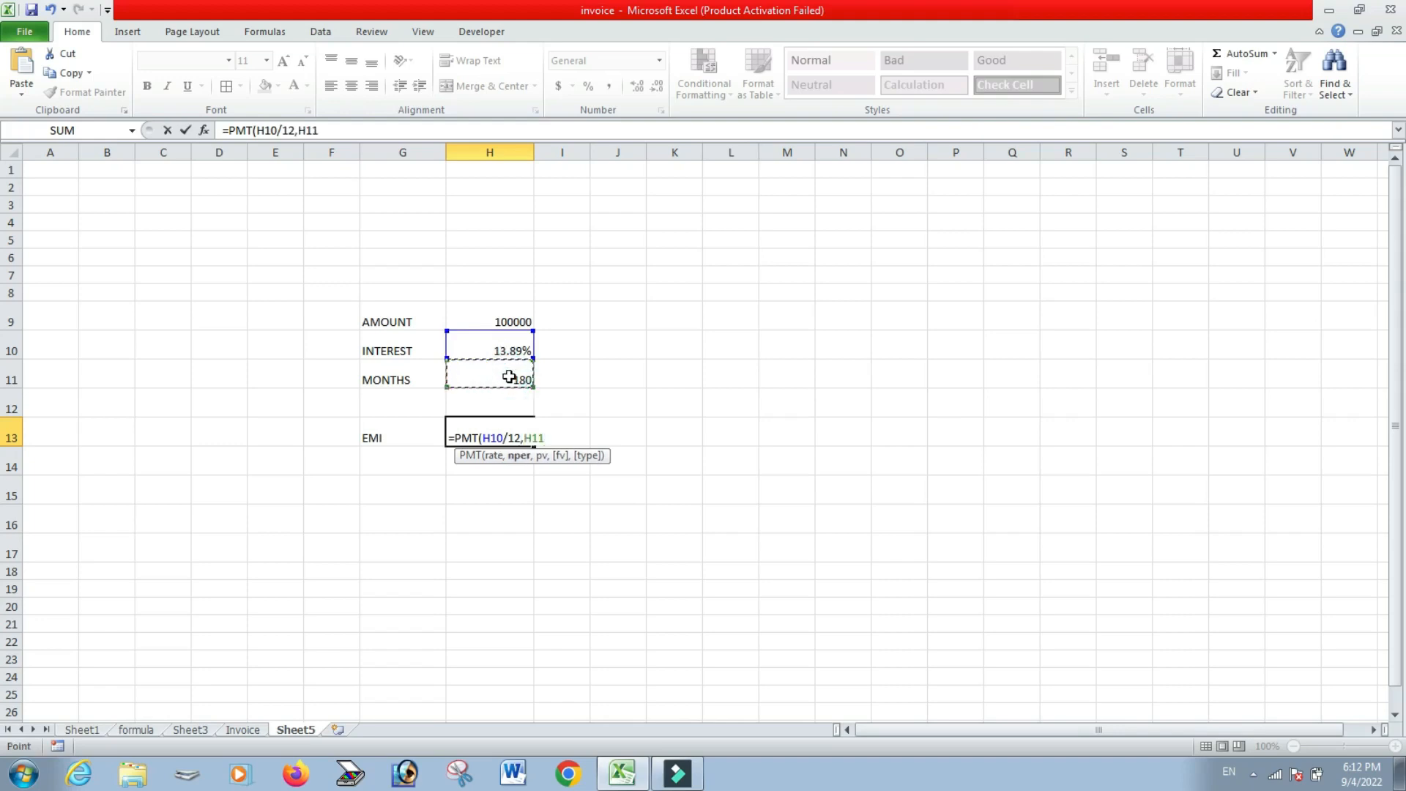
pyautogui.write(',')
pyautogui.click(517, 317)
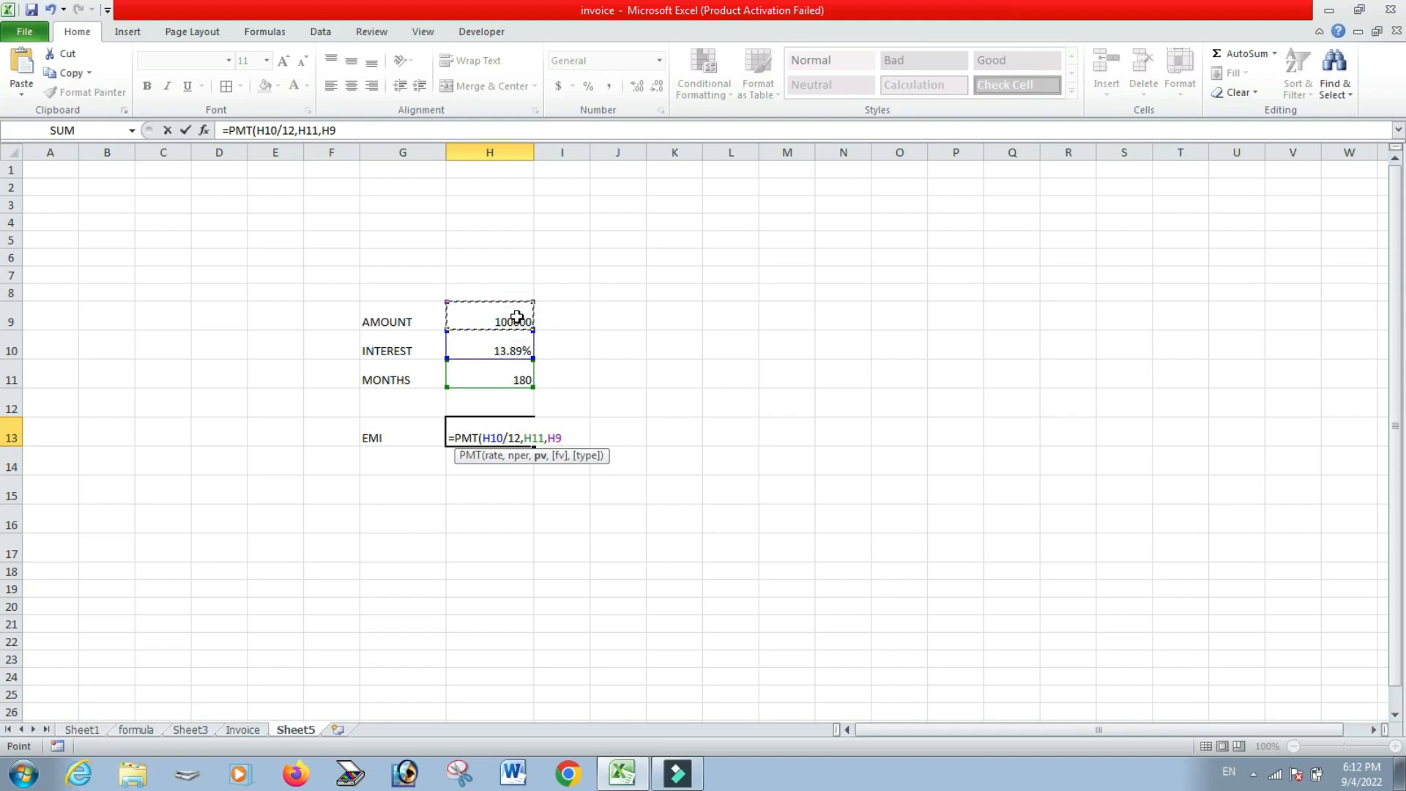
pyautogui.write(')')
pyautogui.press('Return')
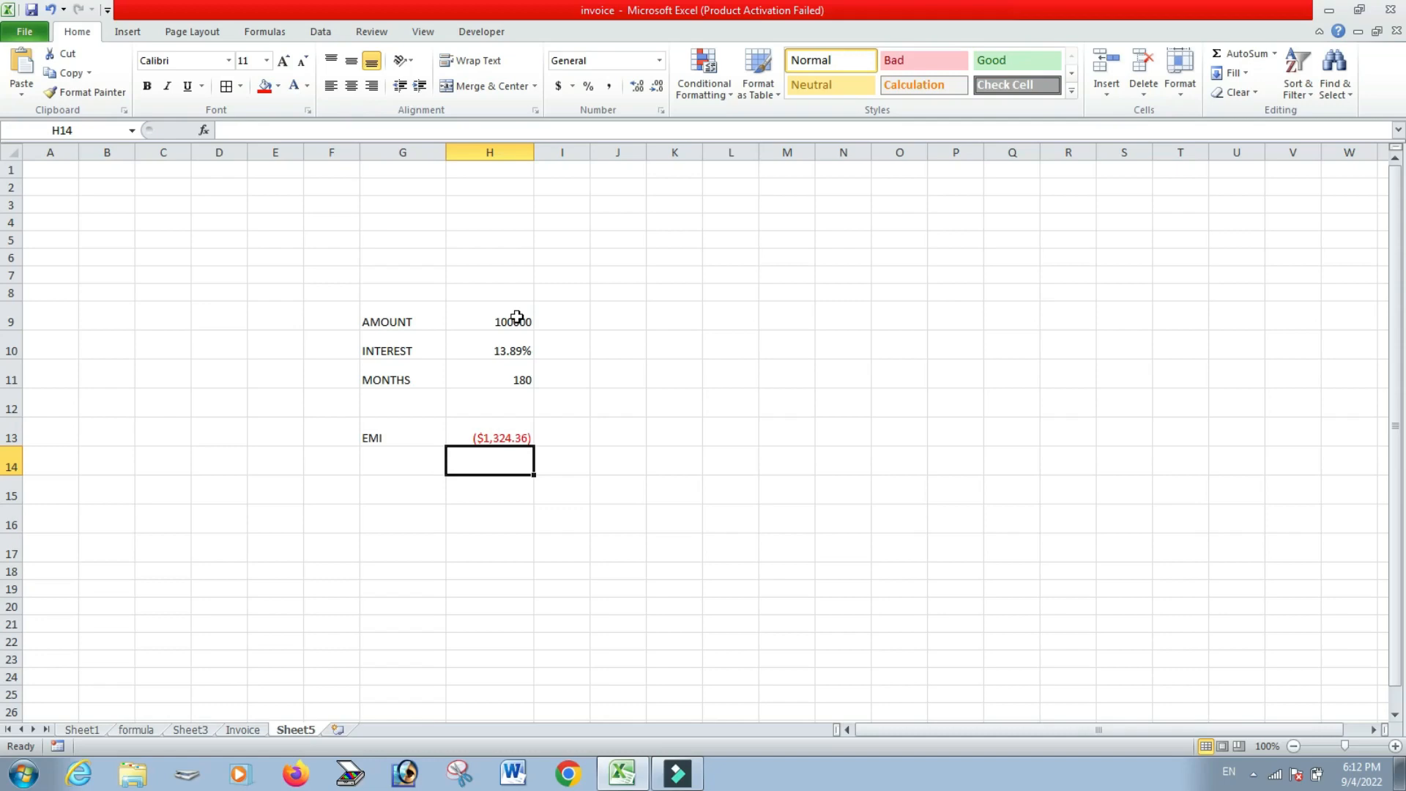
# Apply the comma number style to the EMI result in H13 to remove its currency format.
pyautogui.click(485, 426)
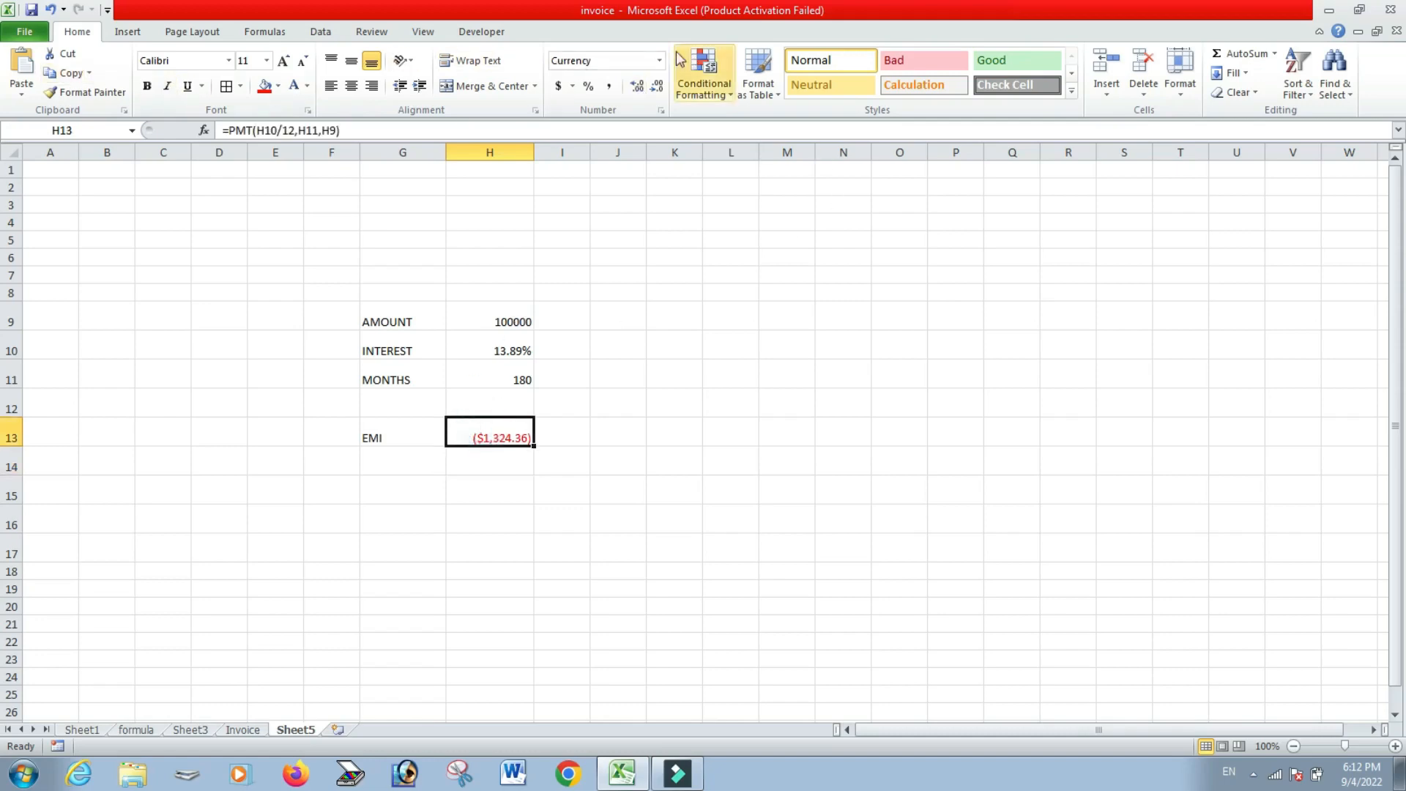
pyautogui.click(609, 86)
pyautogui.click(697, 410)
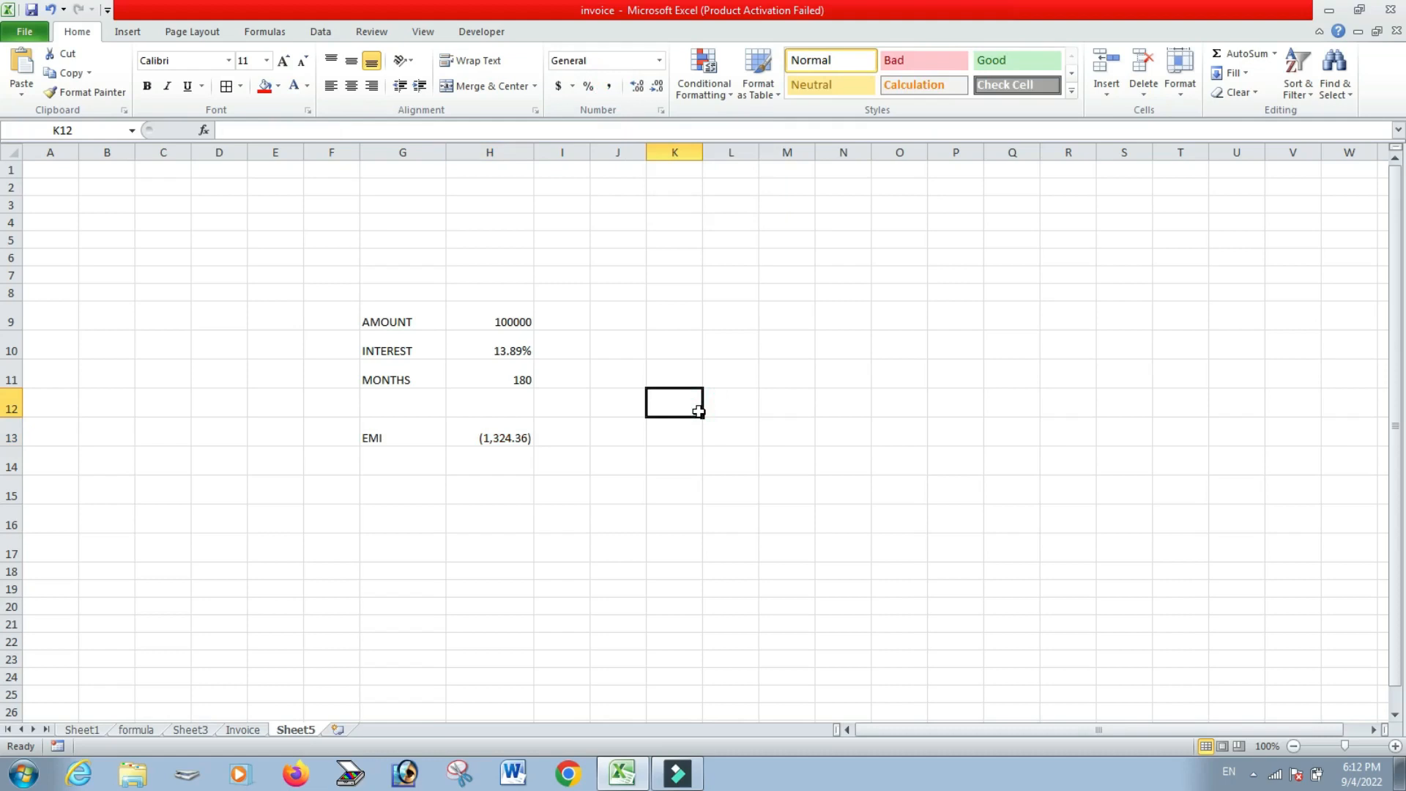
# Start a Goal Seek what-if analysis with the EMI result in H13 as the set cell.
pyautogui.click(504, 443)
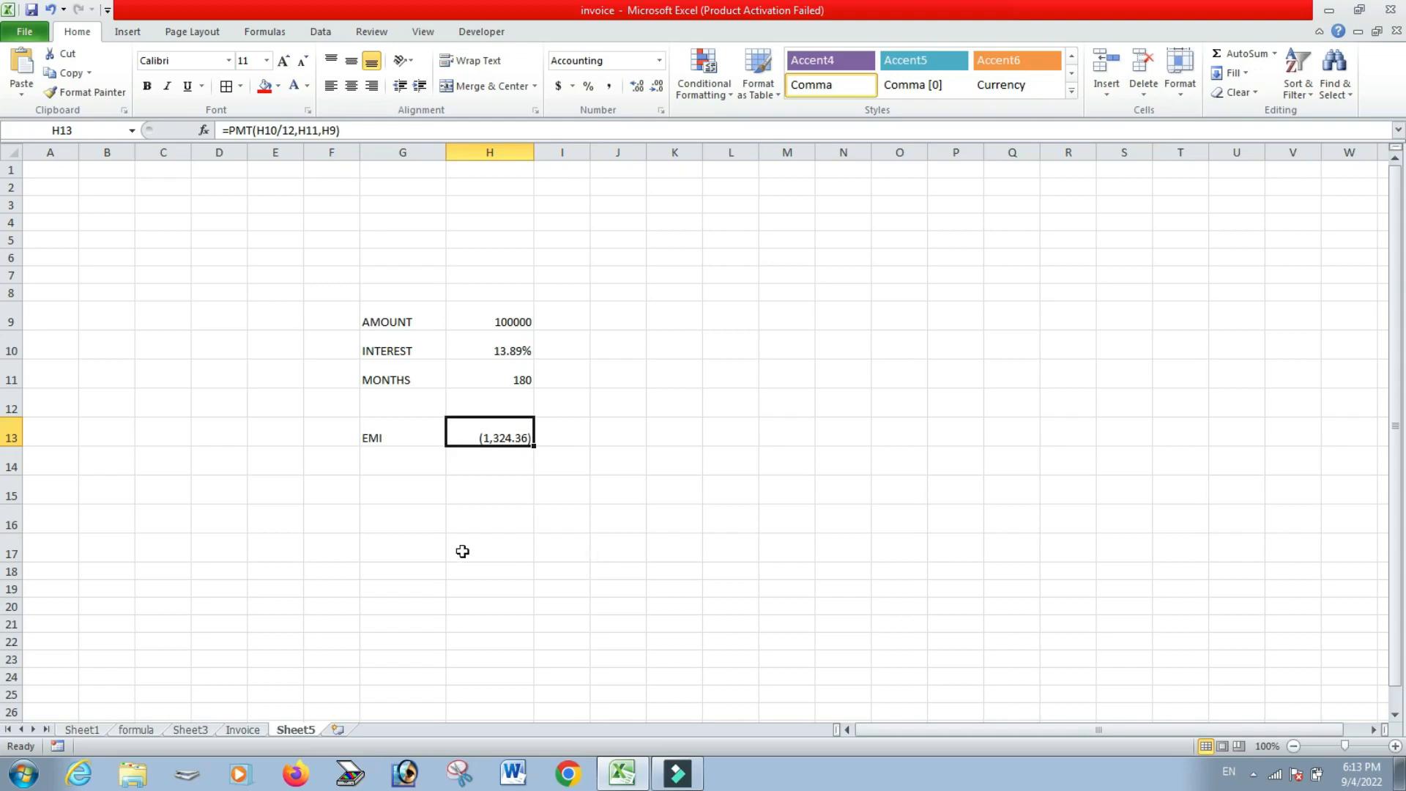
pyautogui.click(554, 542)
pyautogui.click(498, 439)
pyautogui.click(319, 32)
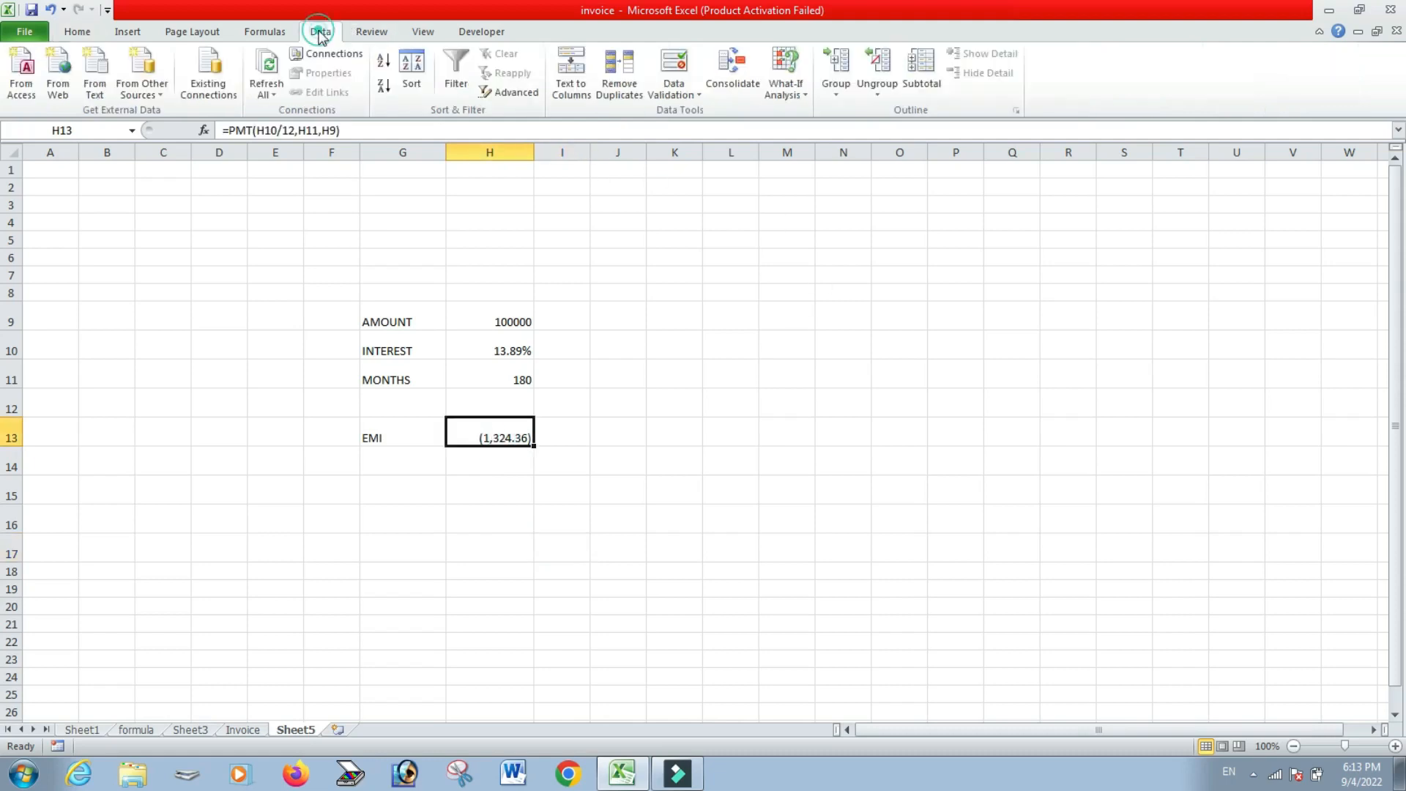
pyautogui.click(789, 101)
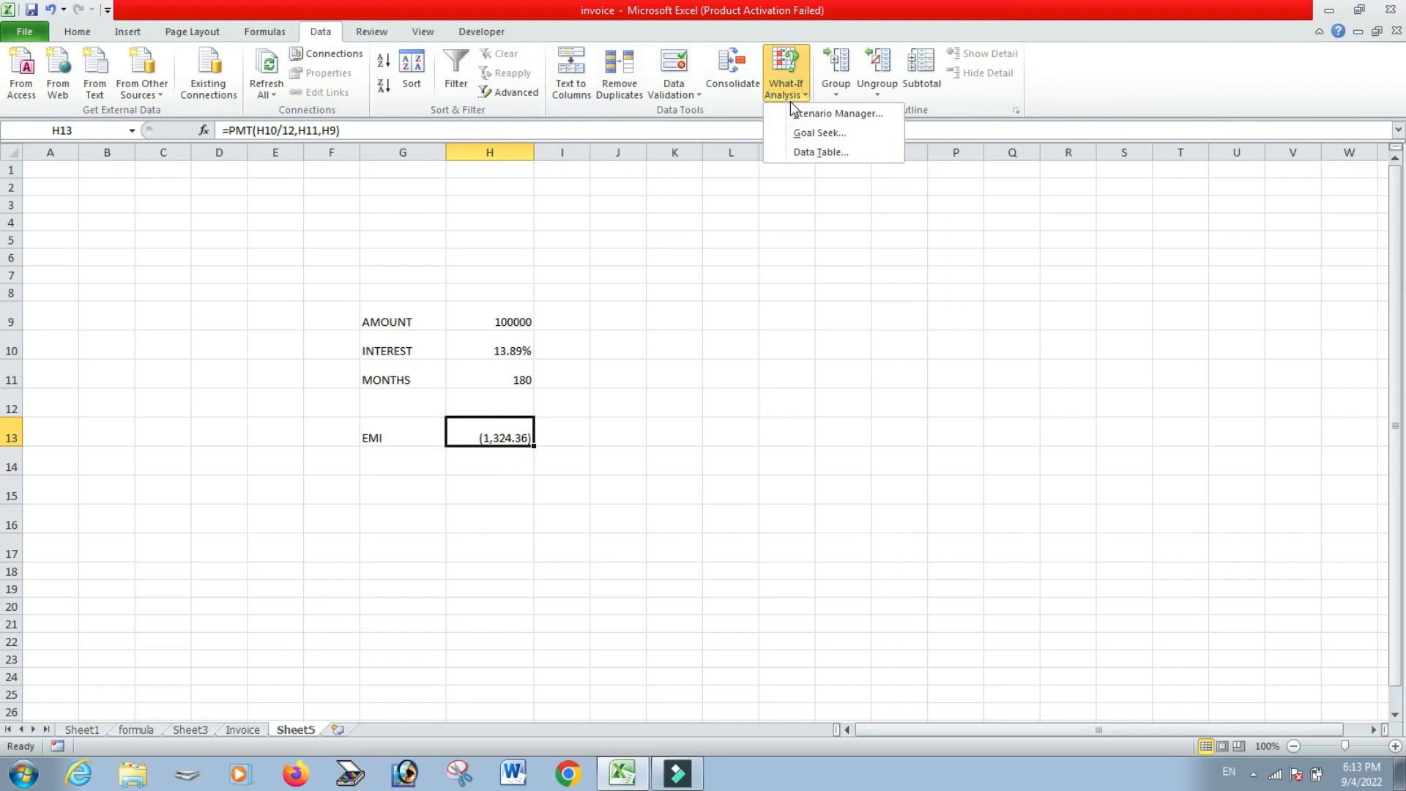
pyautogui.click(798, 132)
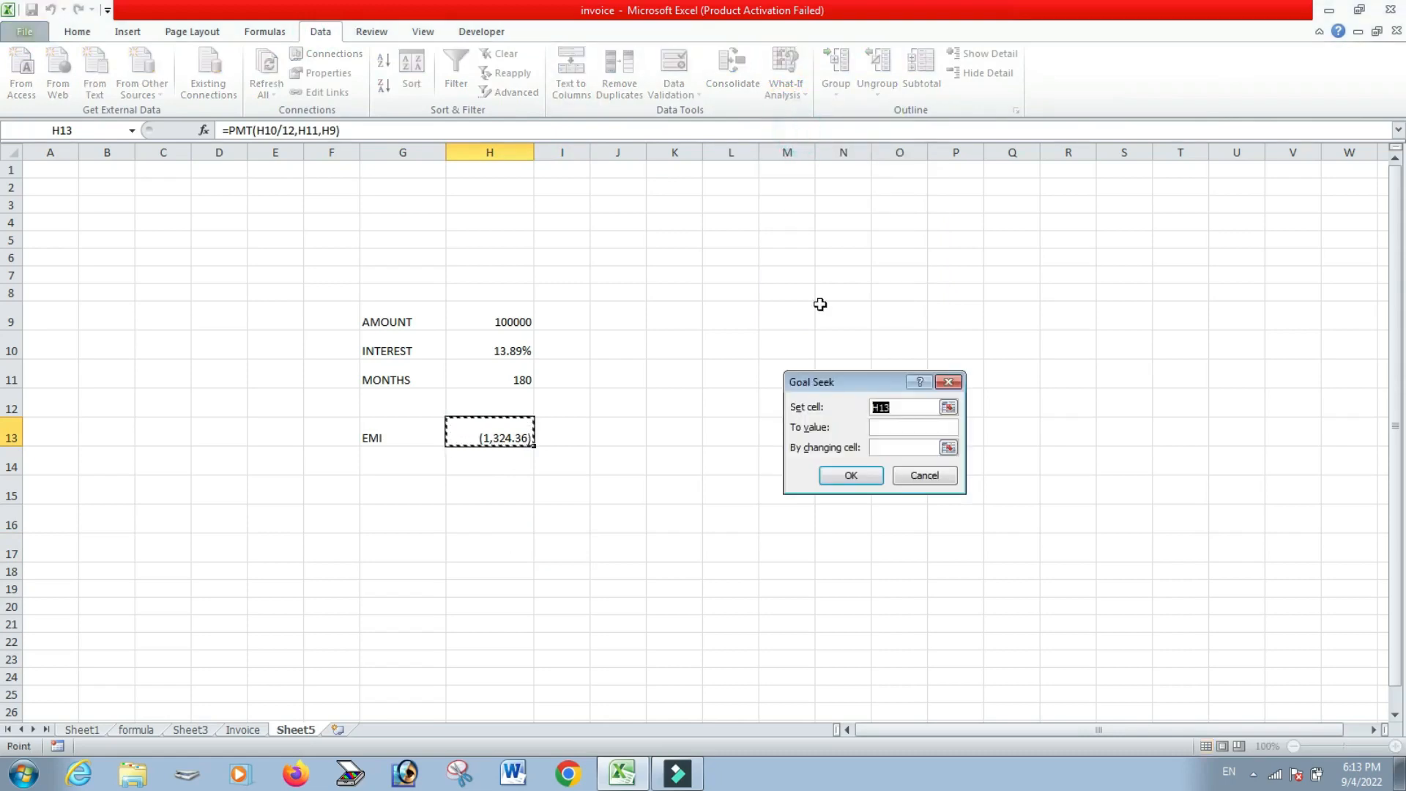
# Run the goal seek for a target EMI of (1500) by changing the months in H11, and keep the solution.
pyautogui.click(908, 413)
pyautogui.click(889, 428)
pyautogui.write('(1')
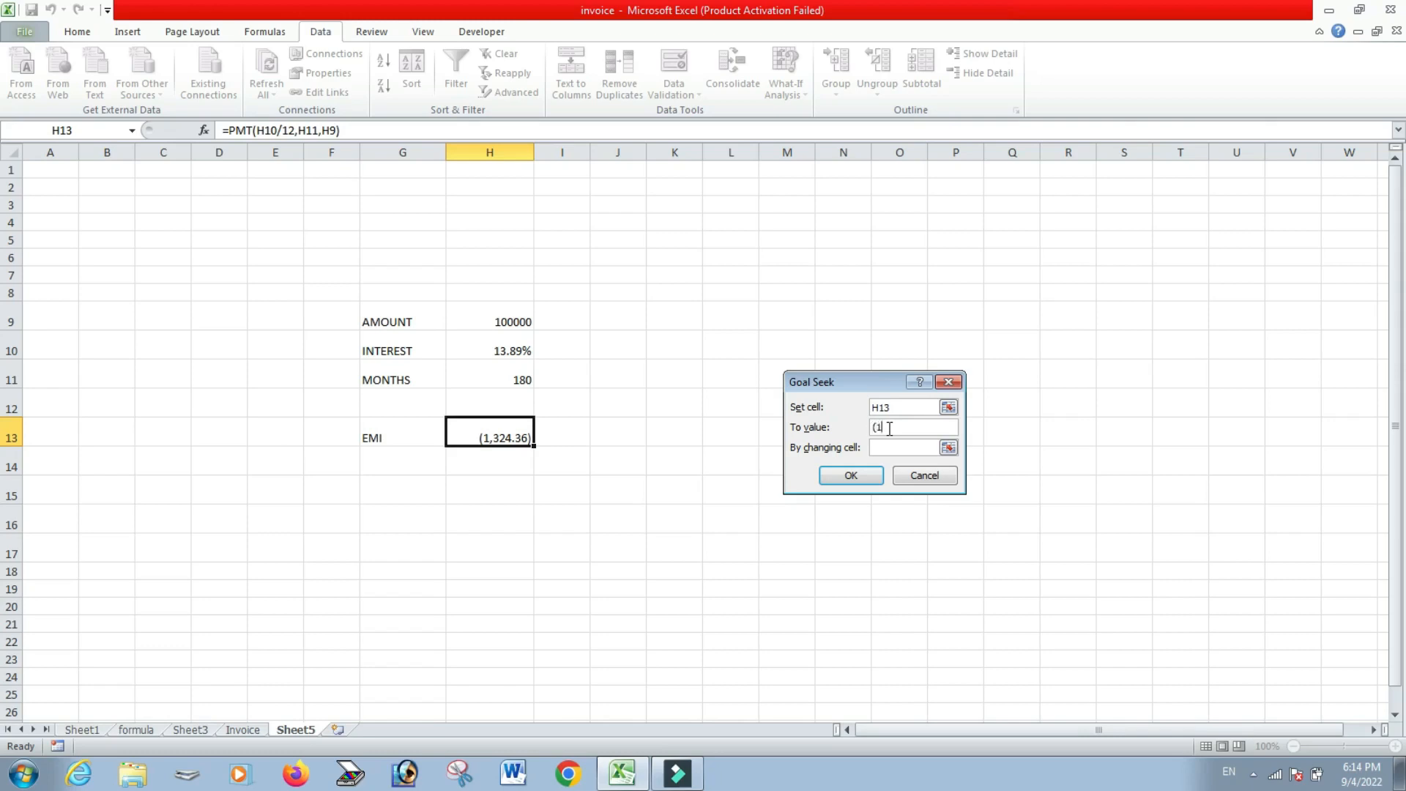
pyautogui.write('500)')
pyautogui.click(889, 450)
pyautogui.click(510, 381)
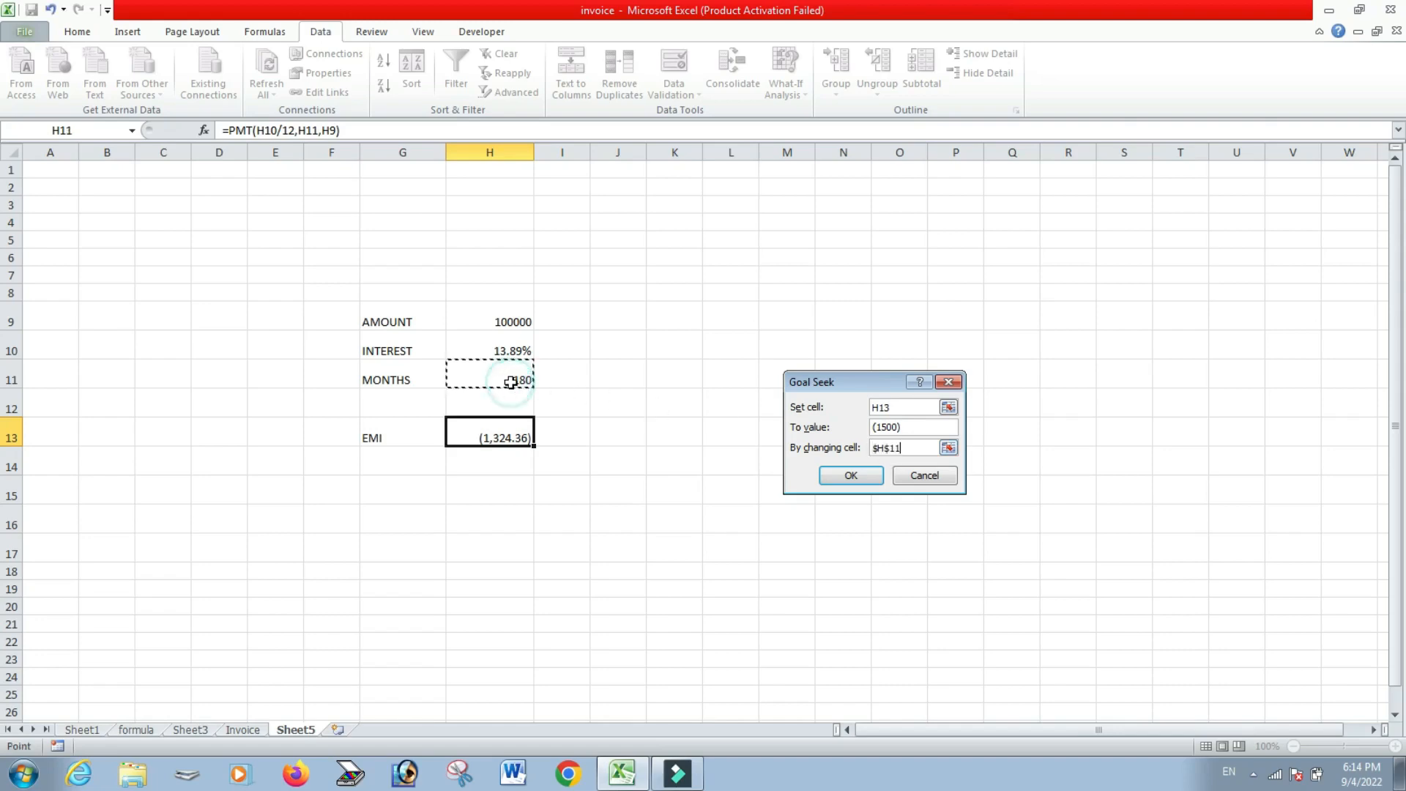
pyautogui.click(871, 478)
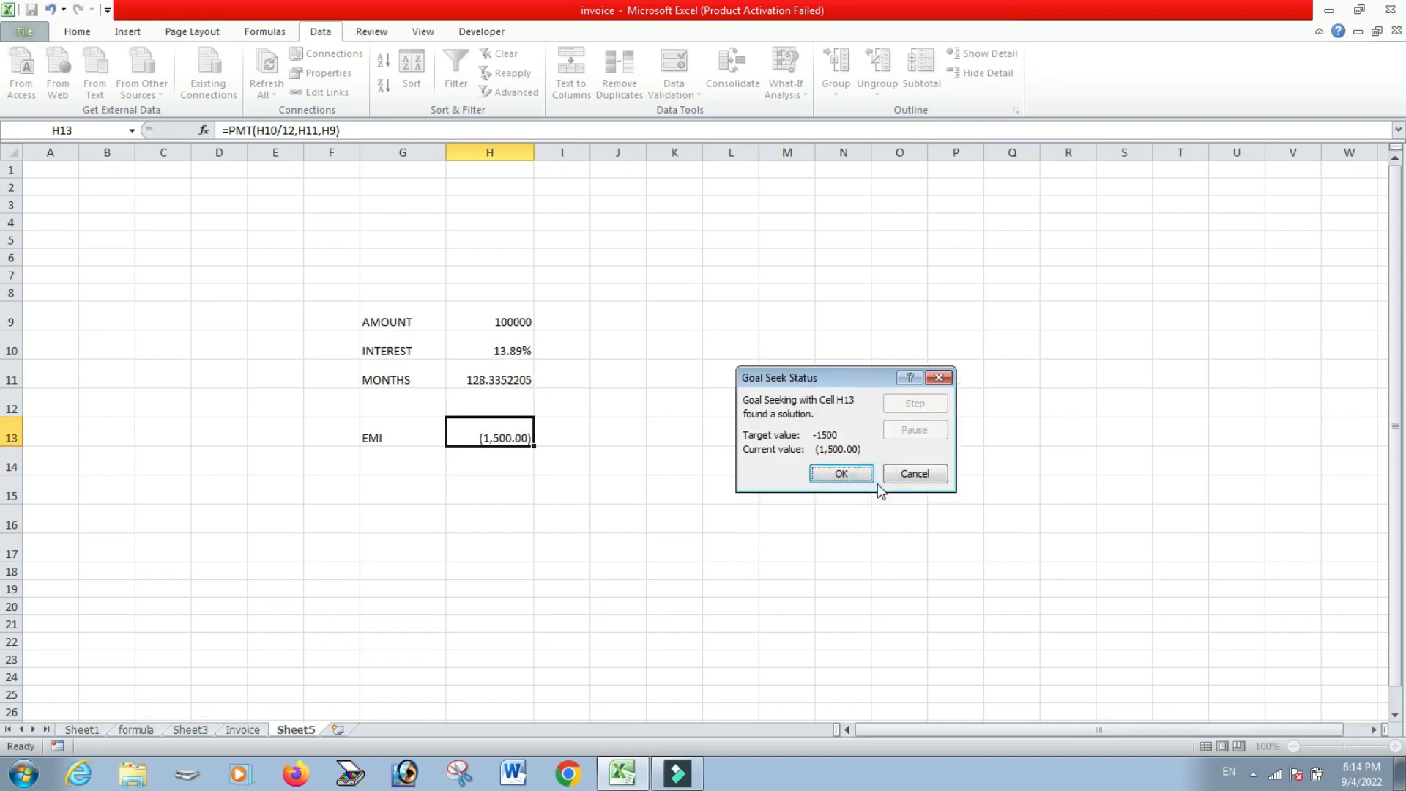
pyautogui.click(841, 474)
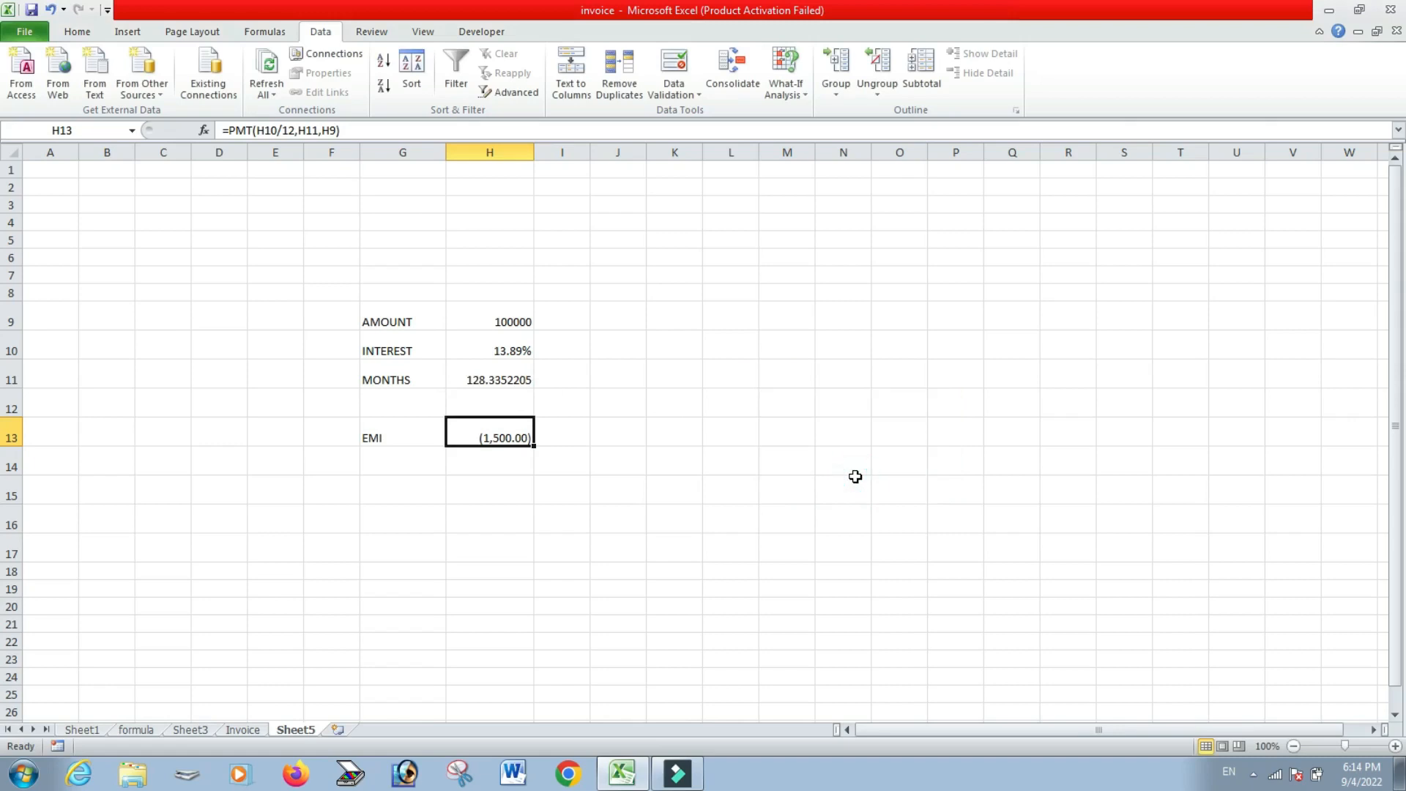
# Reduce the displayed decimals of the MONTHS value in H11 until it shows as a whole number.
pyautogui.click(506, 370)
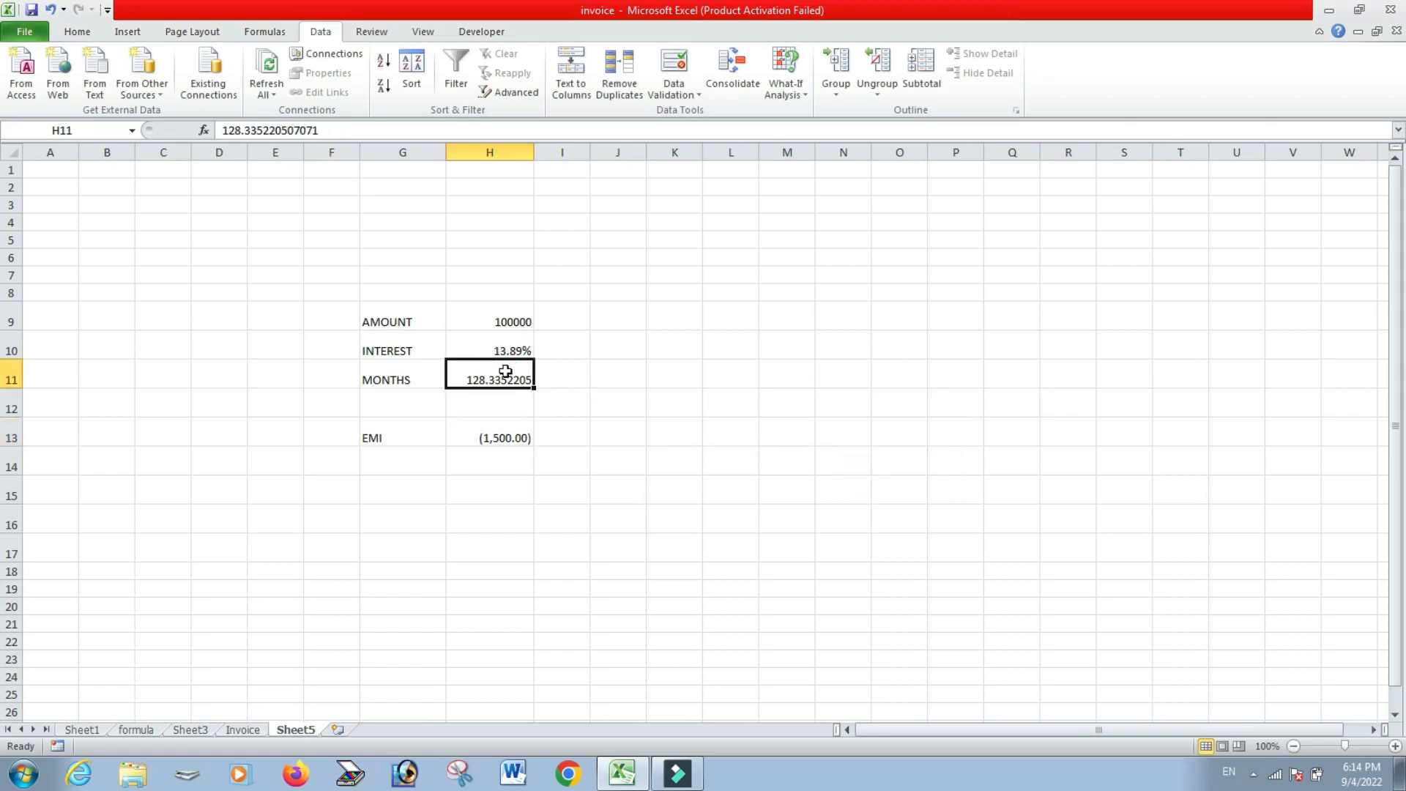
pyautogui.click(76, 32)
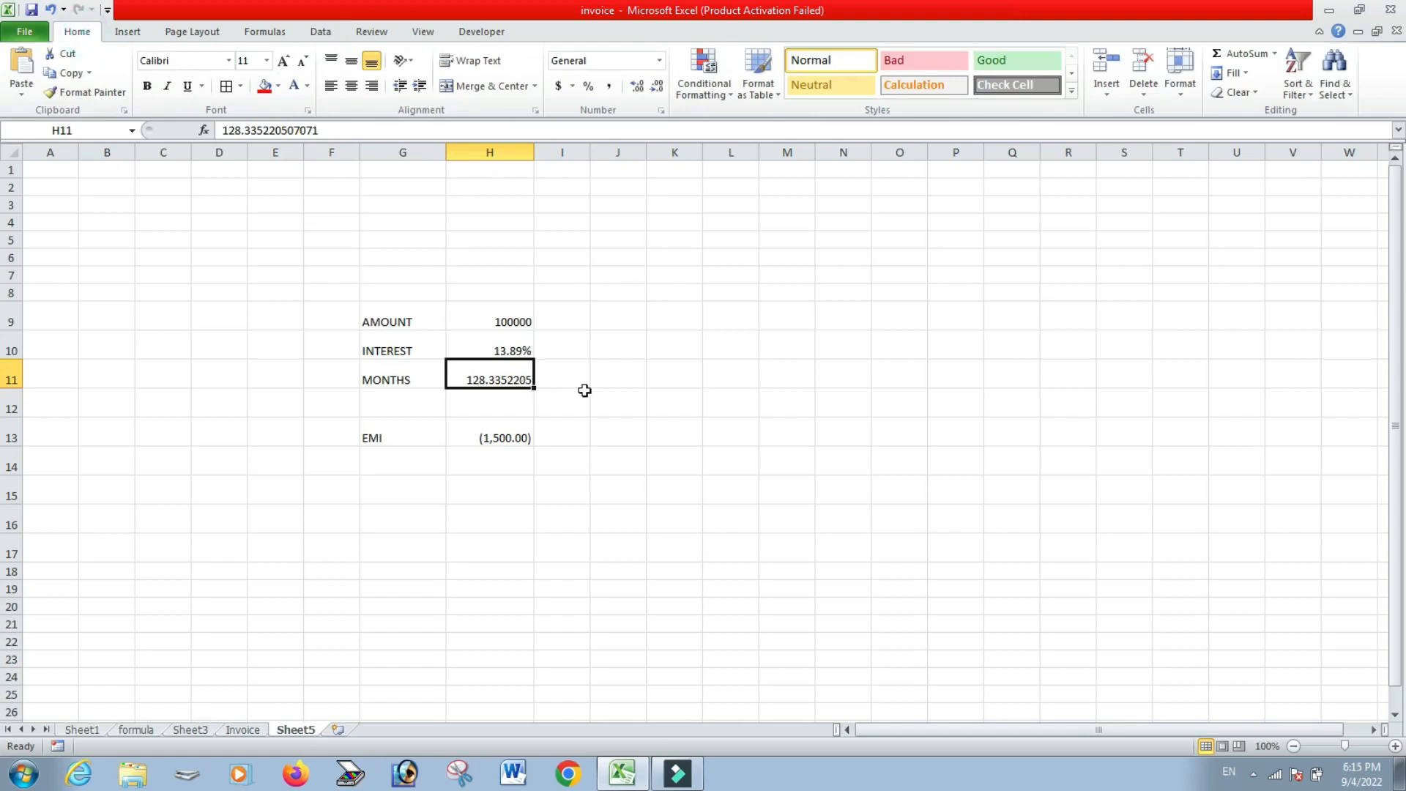
pyautogui.click(659, 87)
pyautogui.click(658, 87)
pyautogui.click(659, 87)
pyautogui.click(659, 87)
pyautogui.click(658, 88)
pyautogui.click(658, 87)
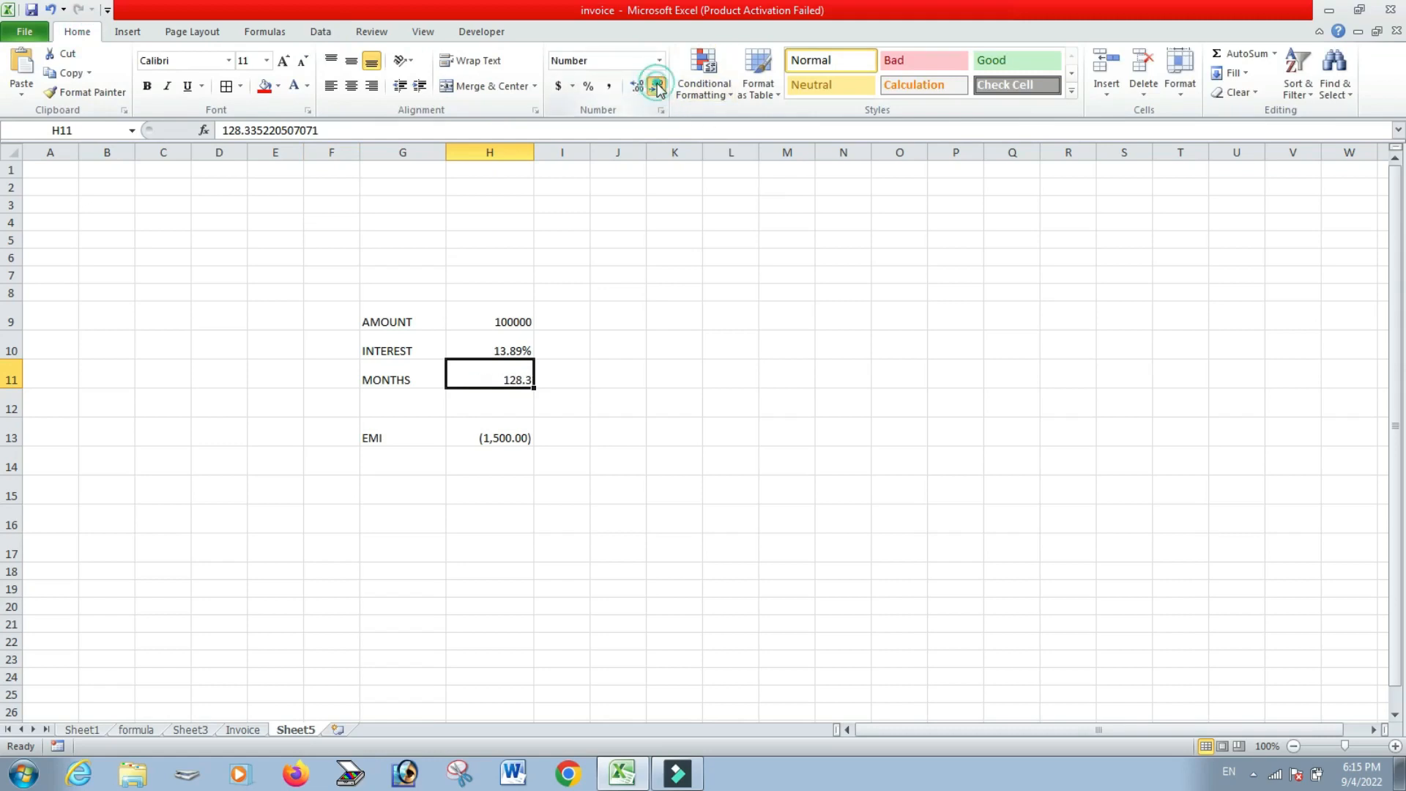
pyautogui.click(658, 87)
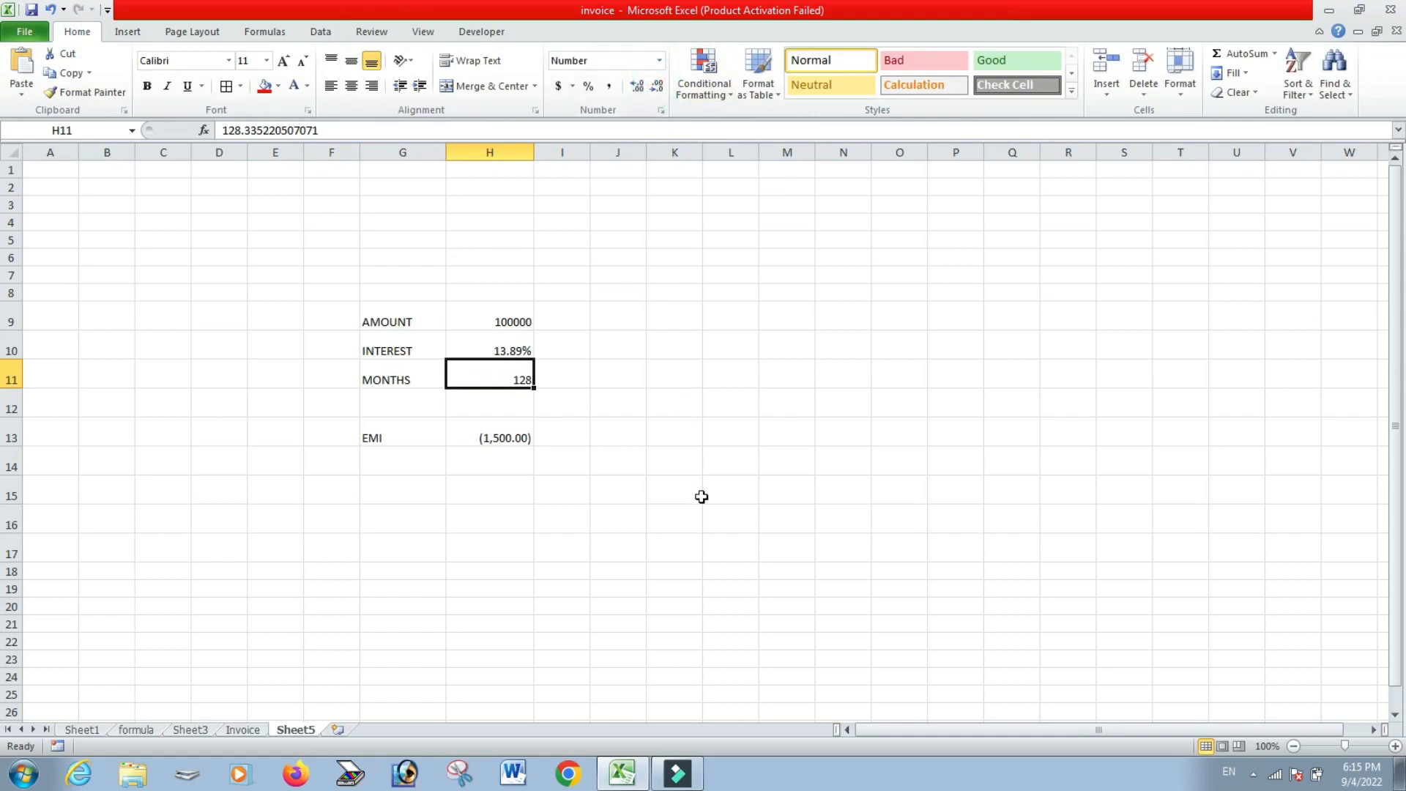